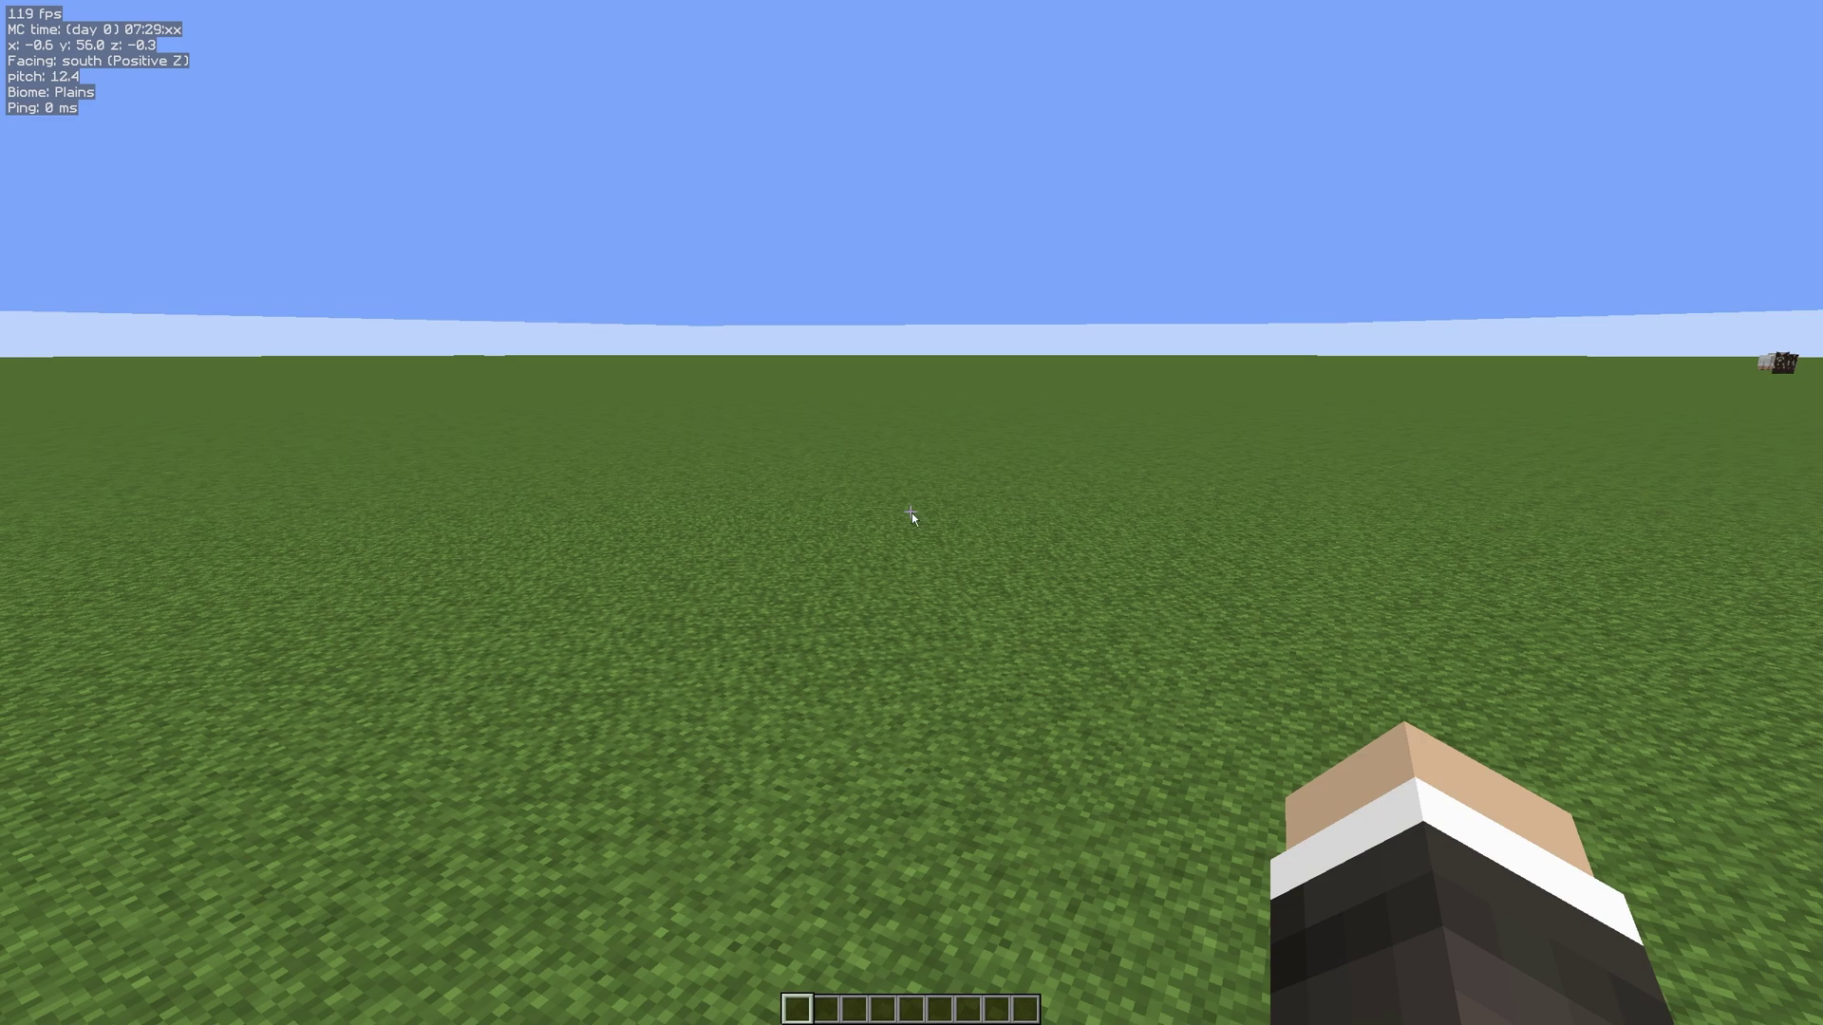
Bring up the command line with a leading slash ready for a command
{"action": "key", "text": "slash"}
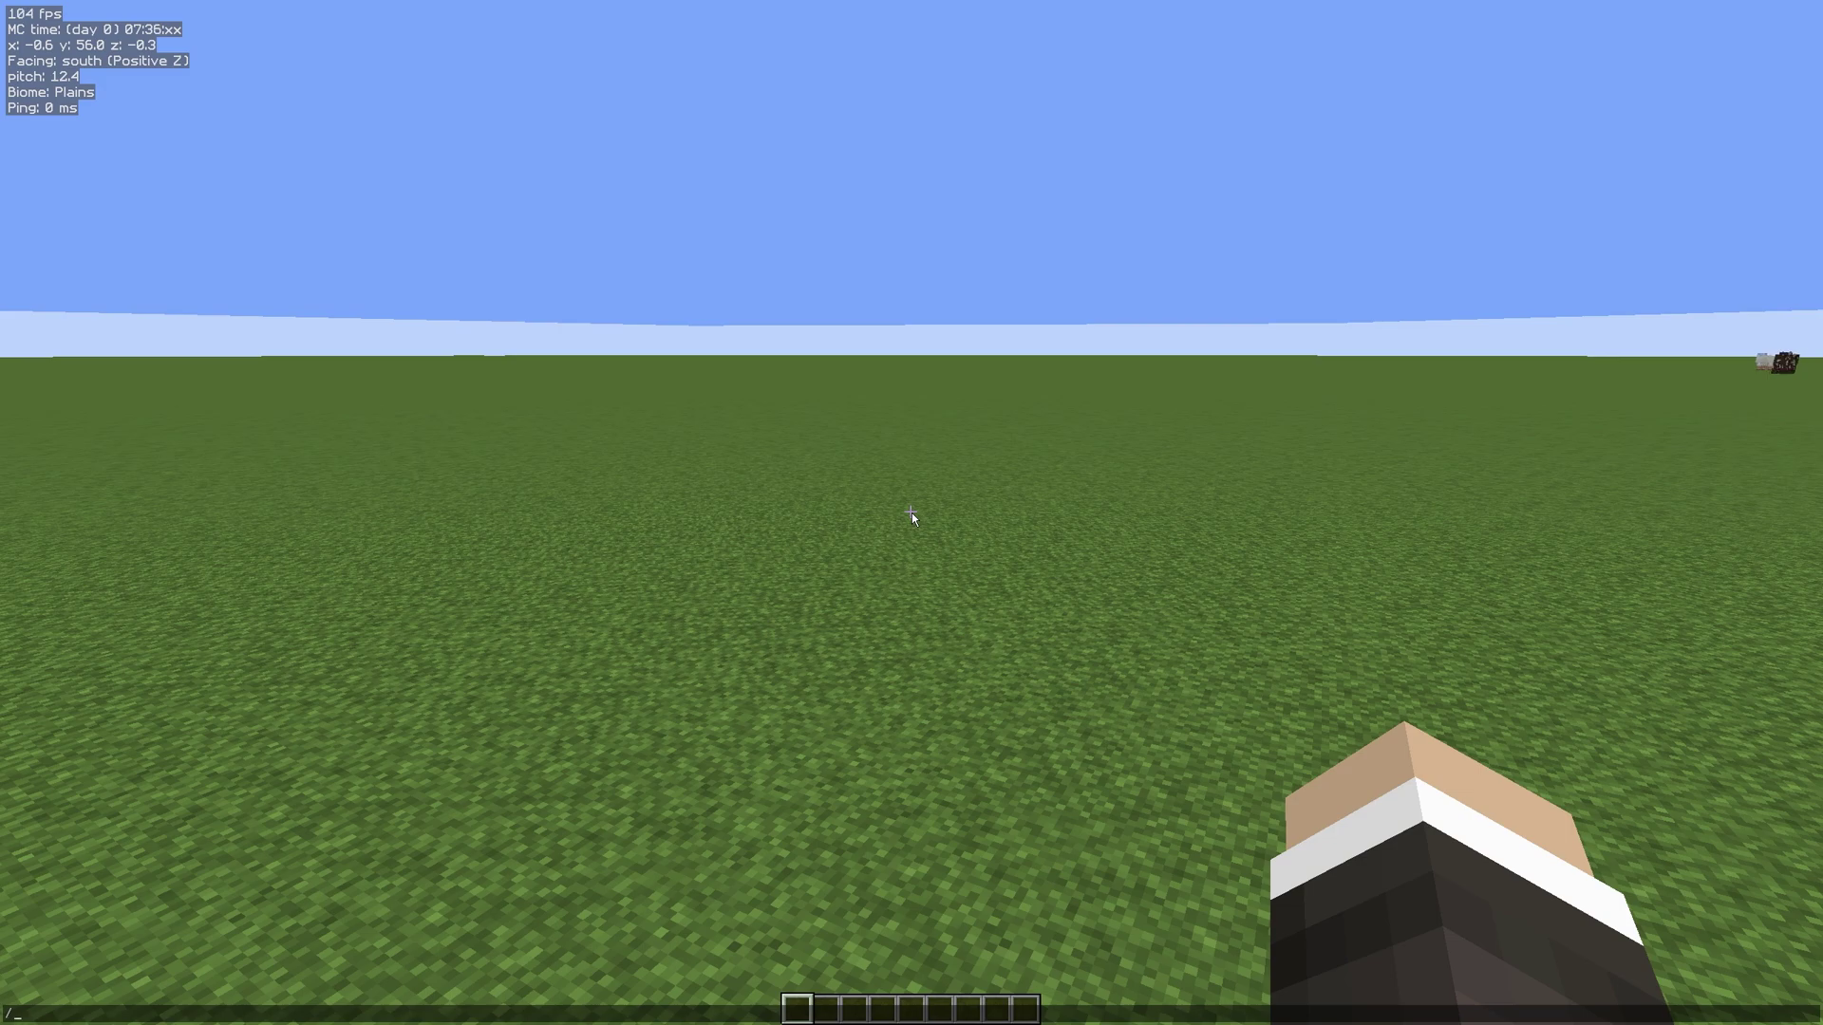
Run /fill ~ ~ ~ ~150 ~150 ~150 minecraft:stone_bricks replace air; it fails exceeding 32768 blocks
{"action": "key", "text": "Escape"}
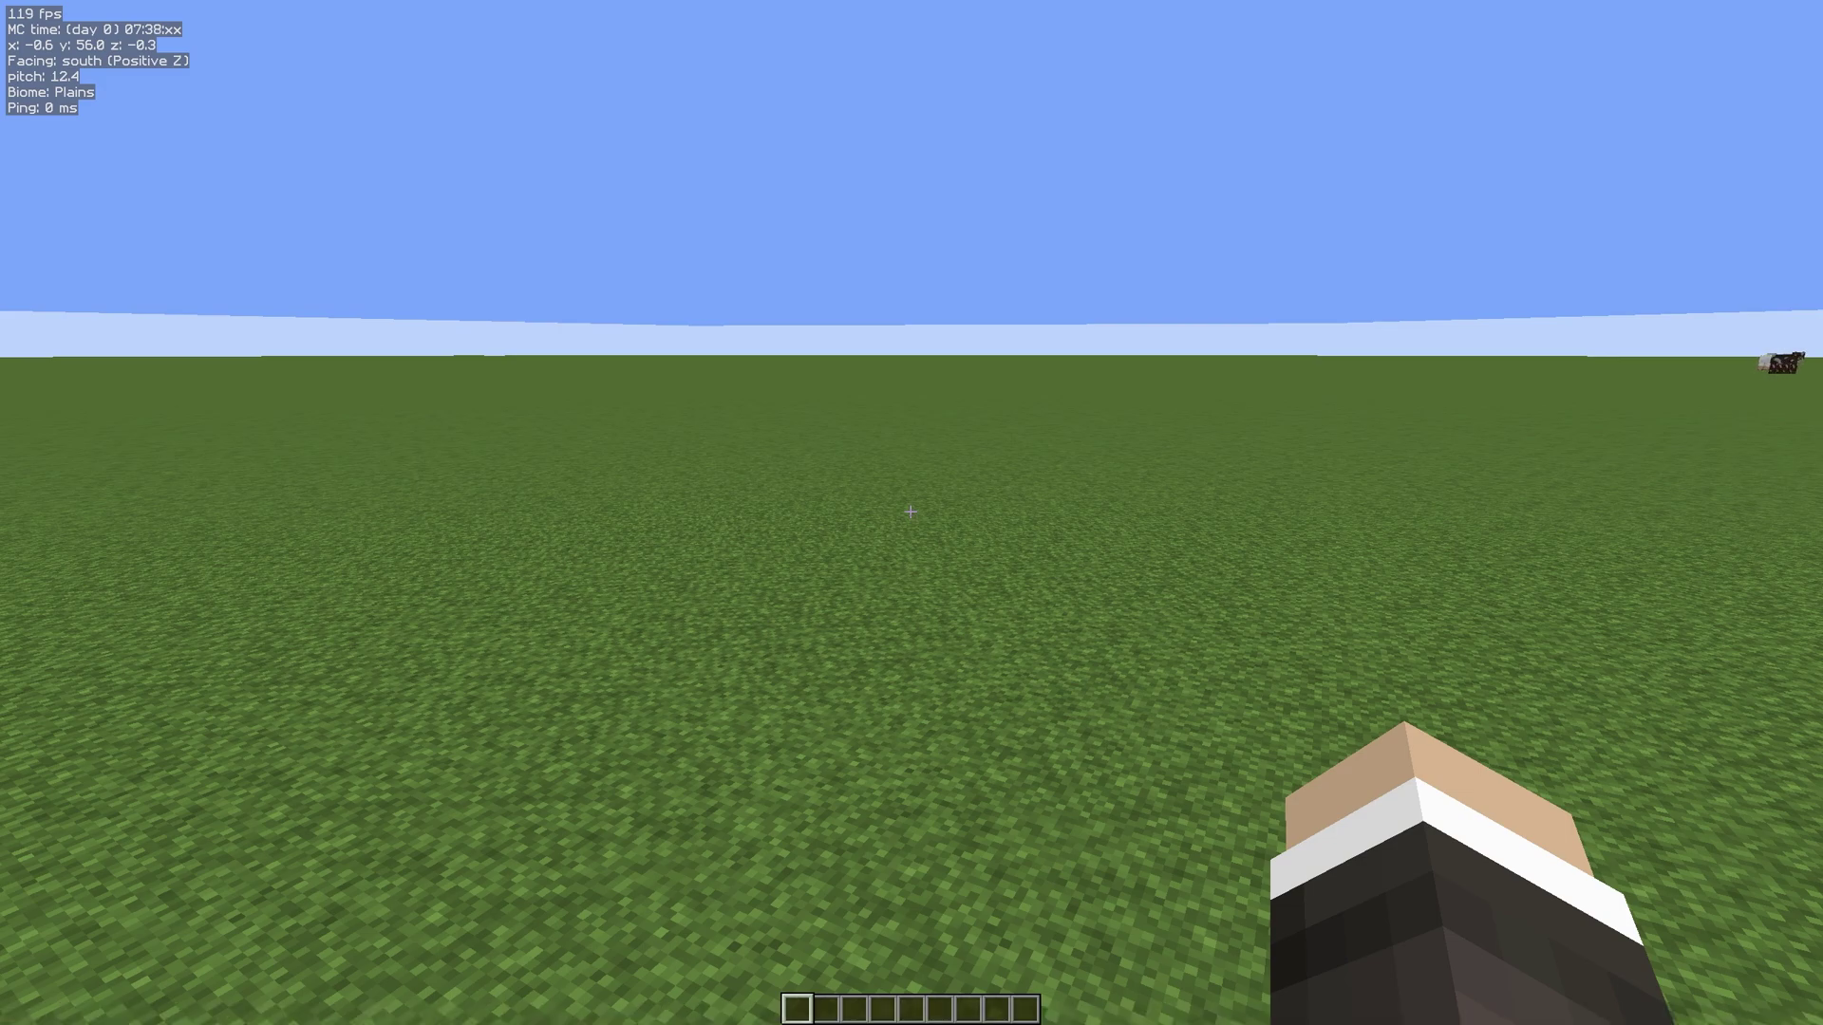
{"action": "key", "text": "slash"}
{"action": "type", "text": "fill"}
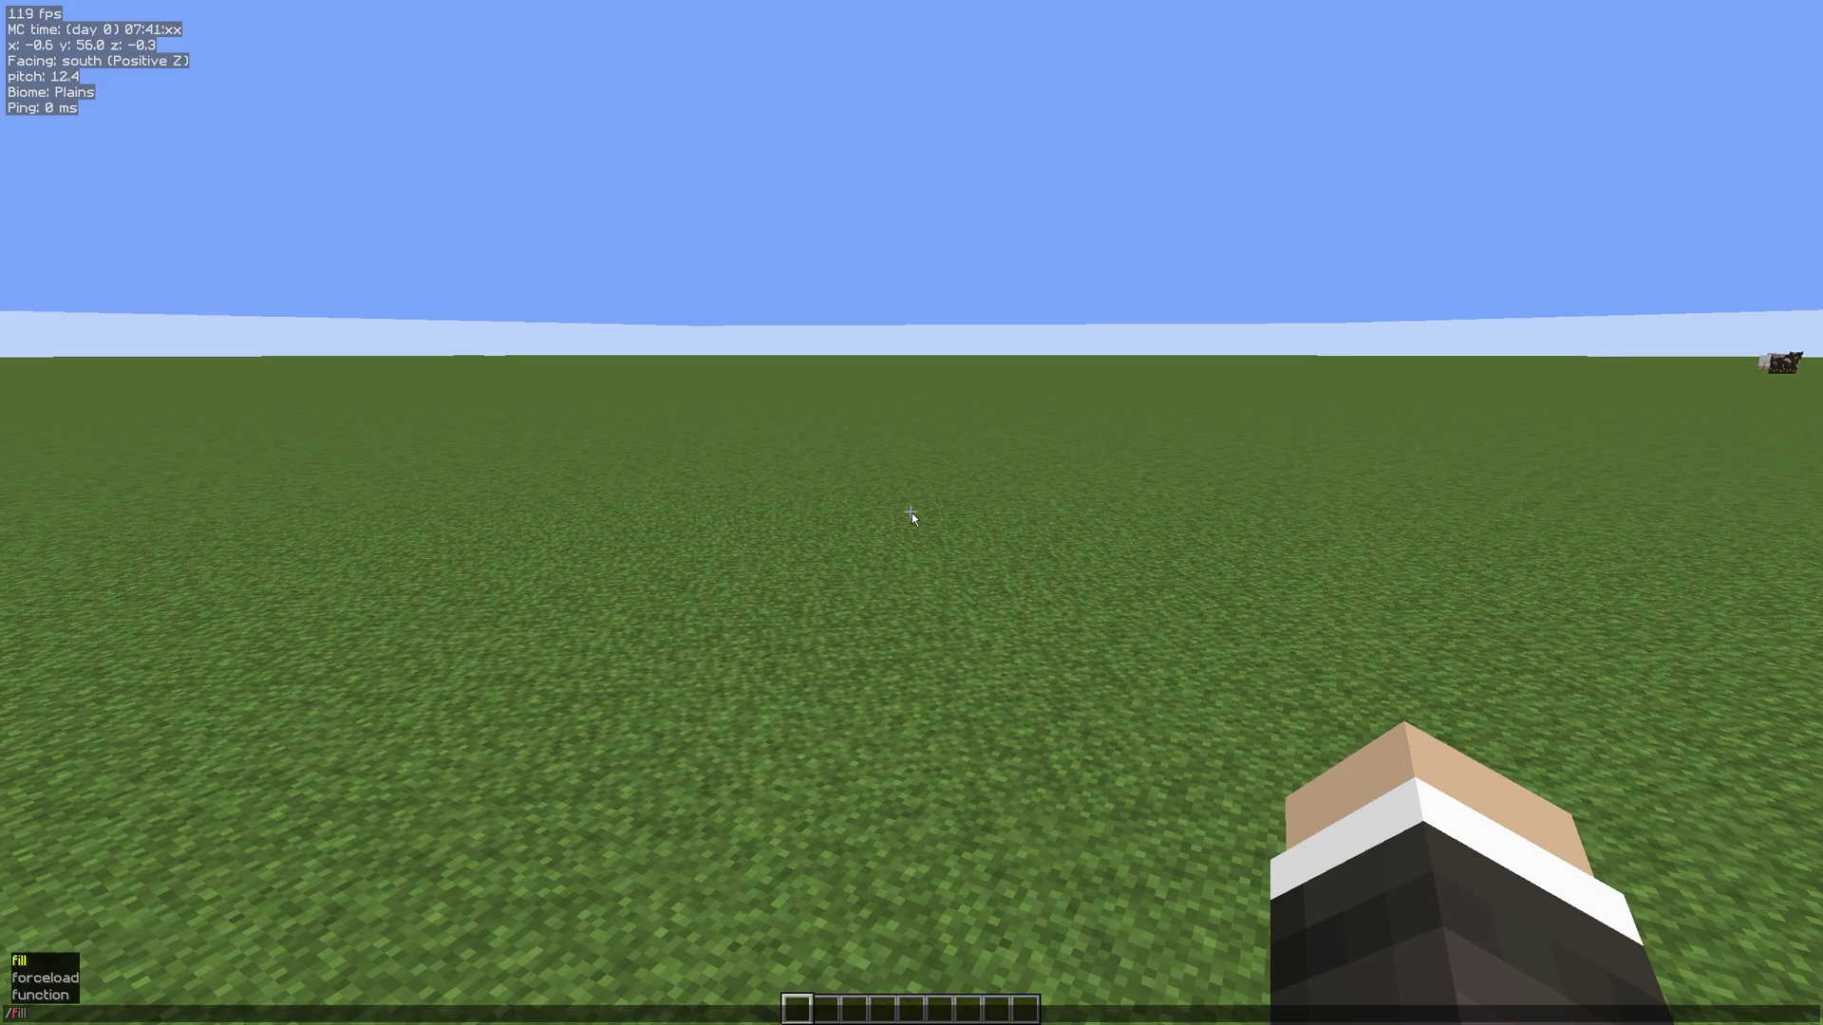
{"action": "type", "text": " ~"}
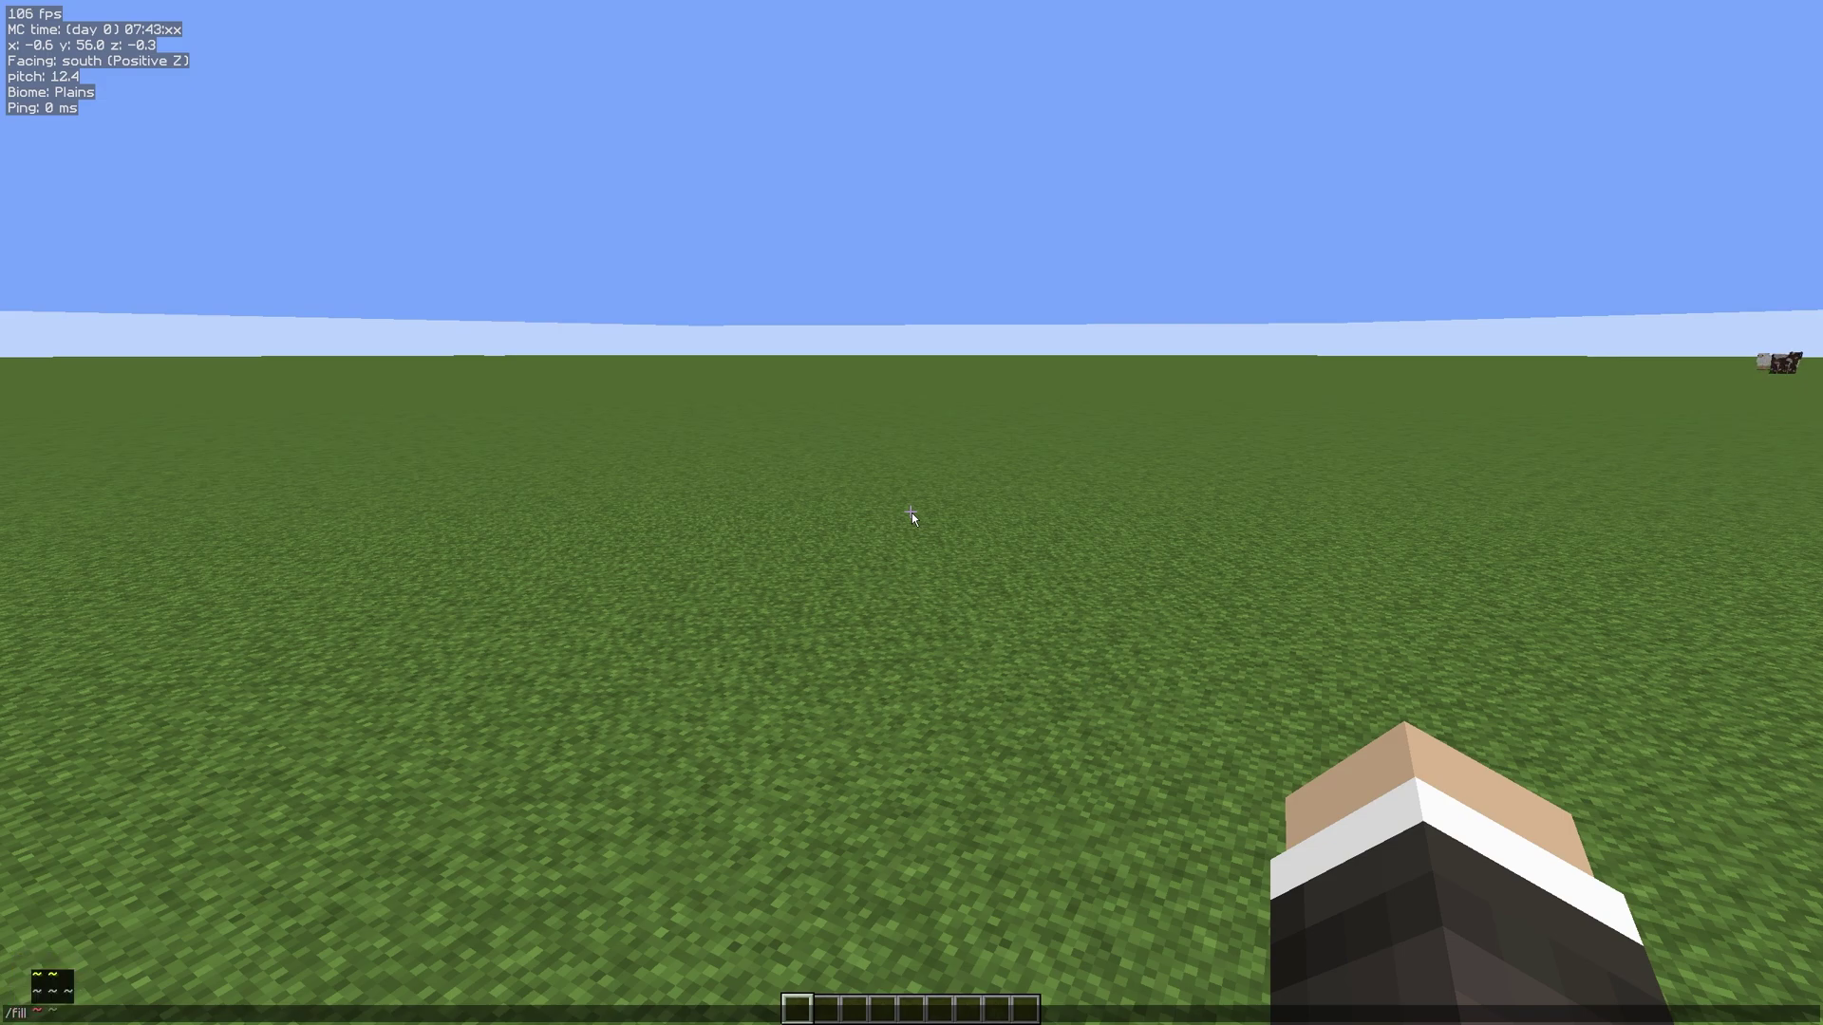
{"action": "type", "text": " ~ ~ "}
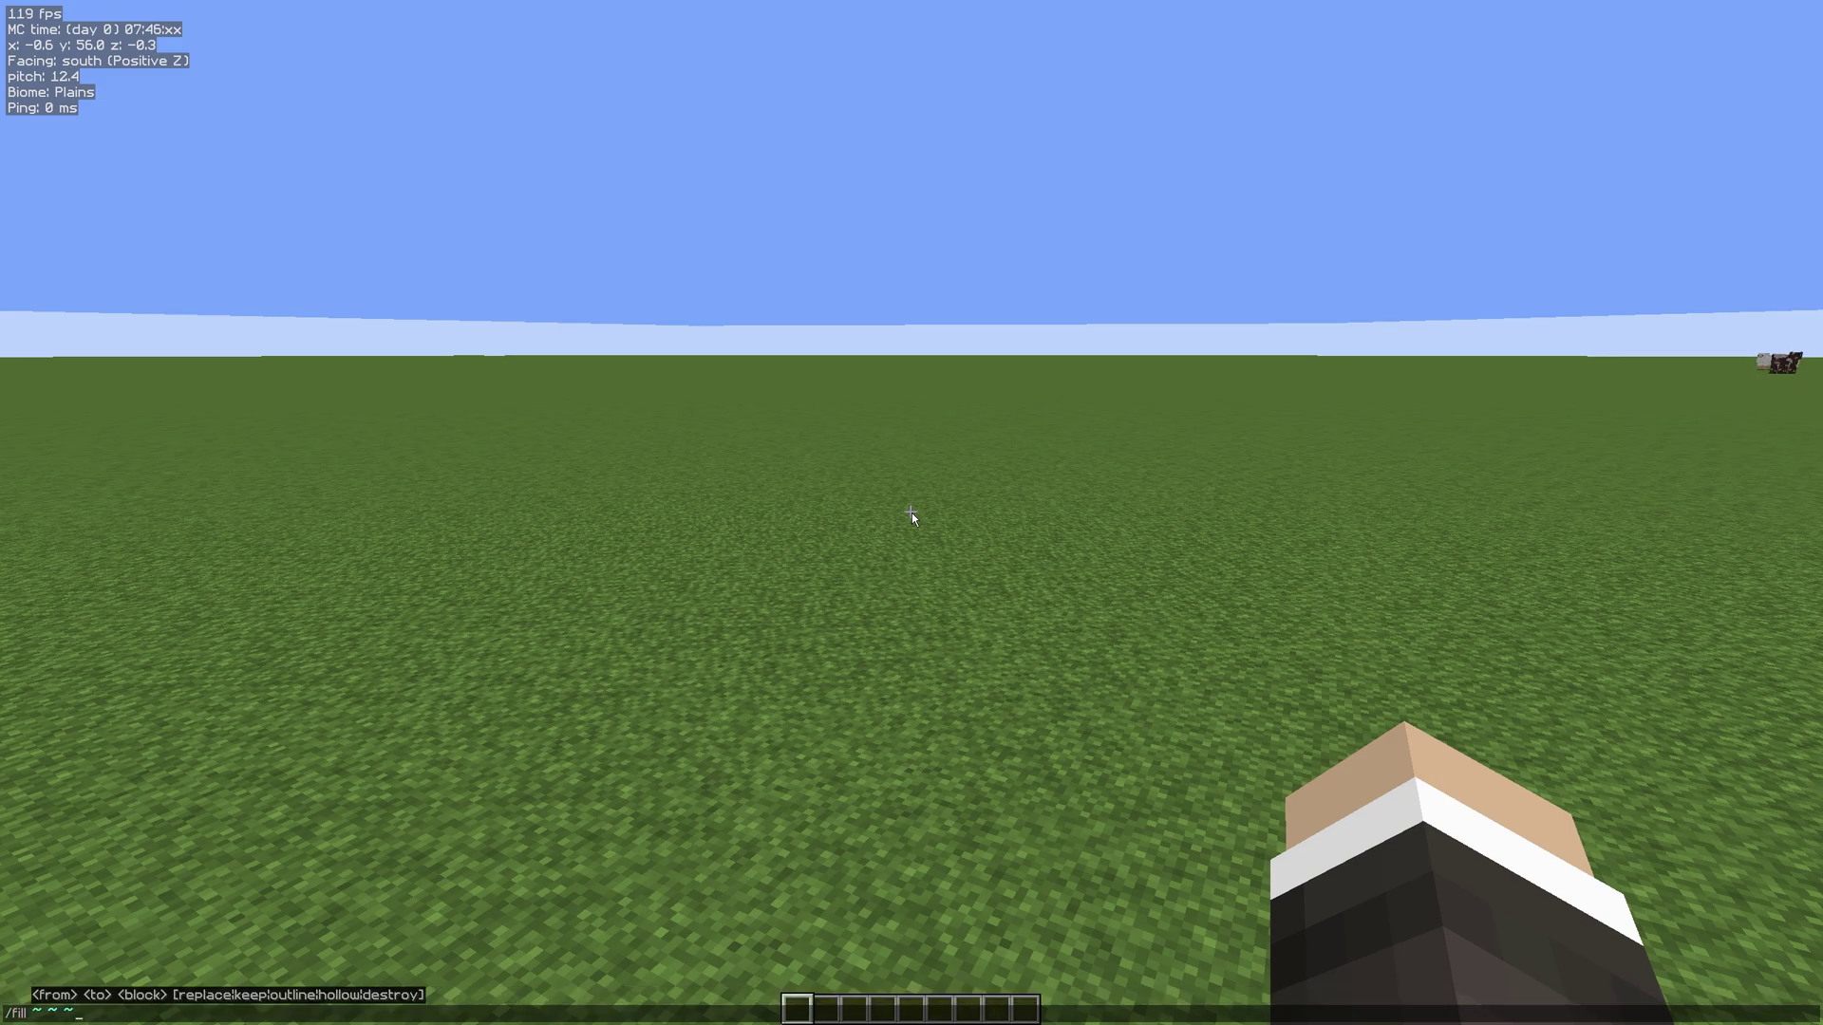
{"action": "type", "text": "~"}
{"action": "type", "text": "1-"}
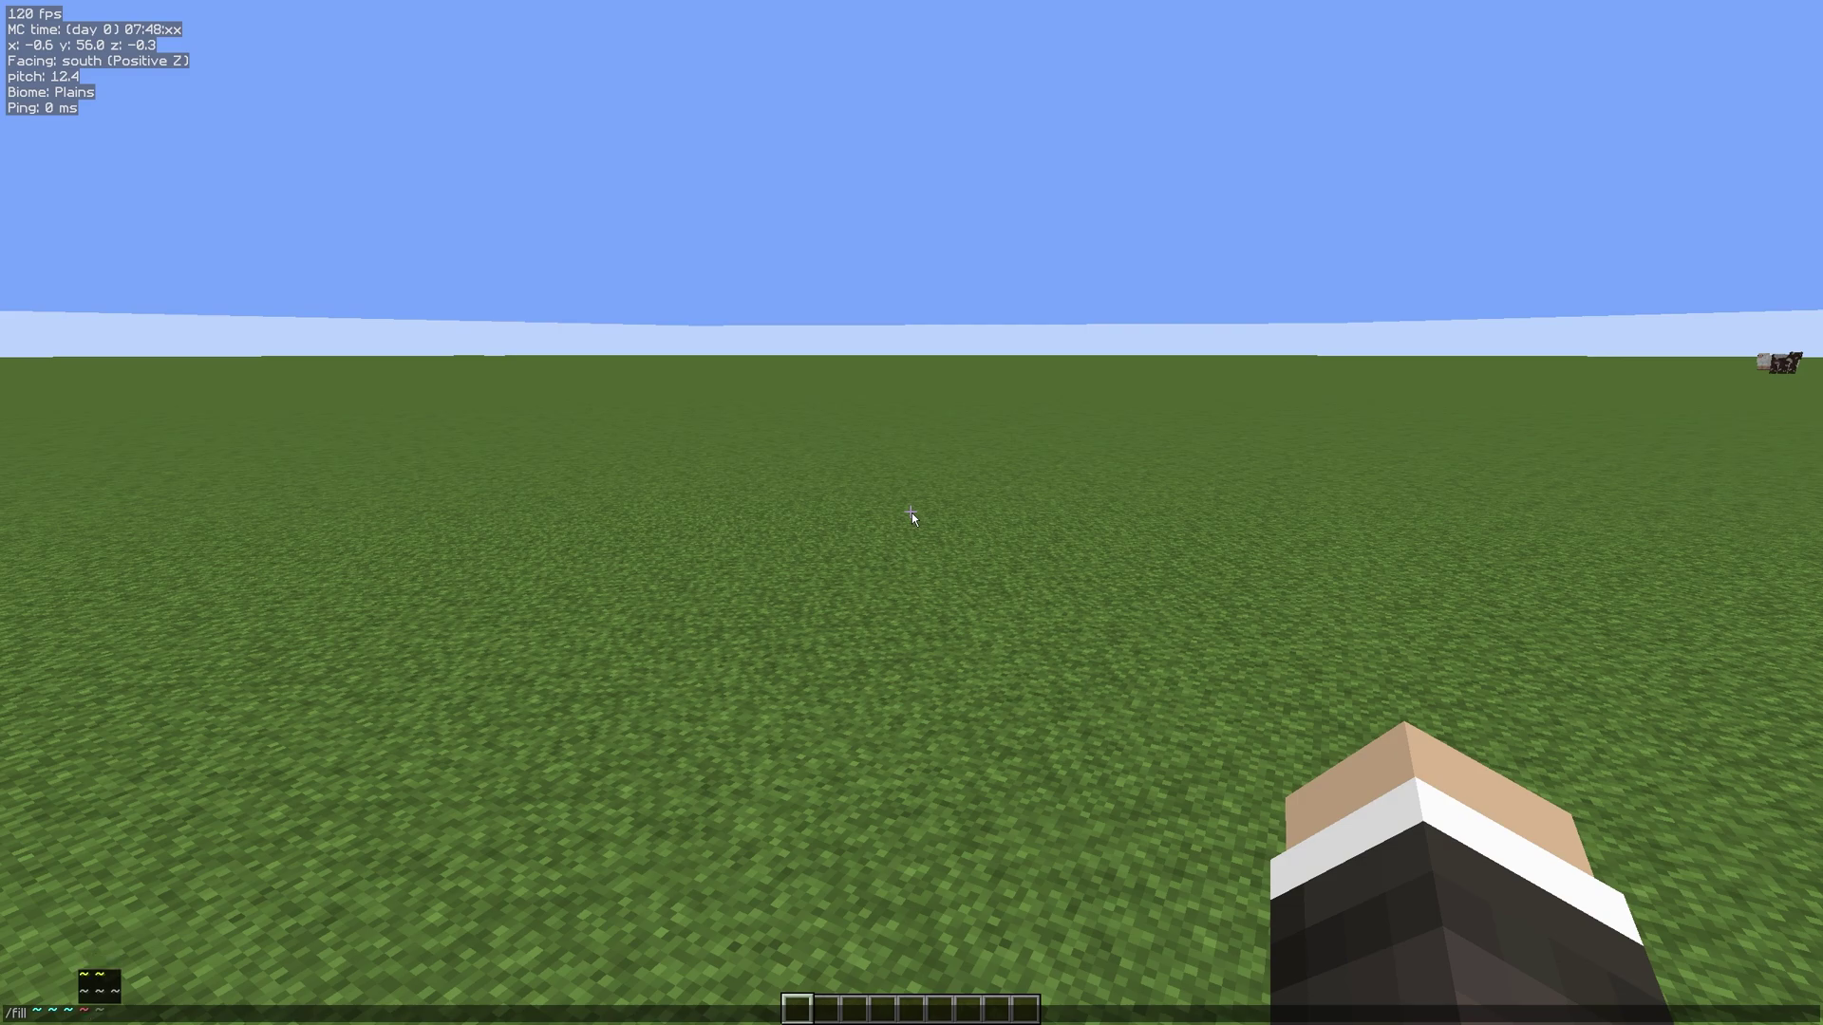
{"action": "key", "text": "BackSpace"}
{"action": "type", "text": "50"}
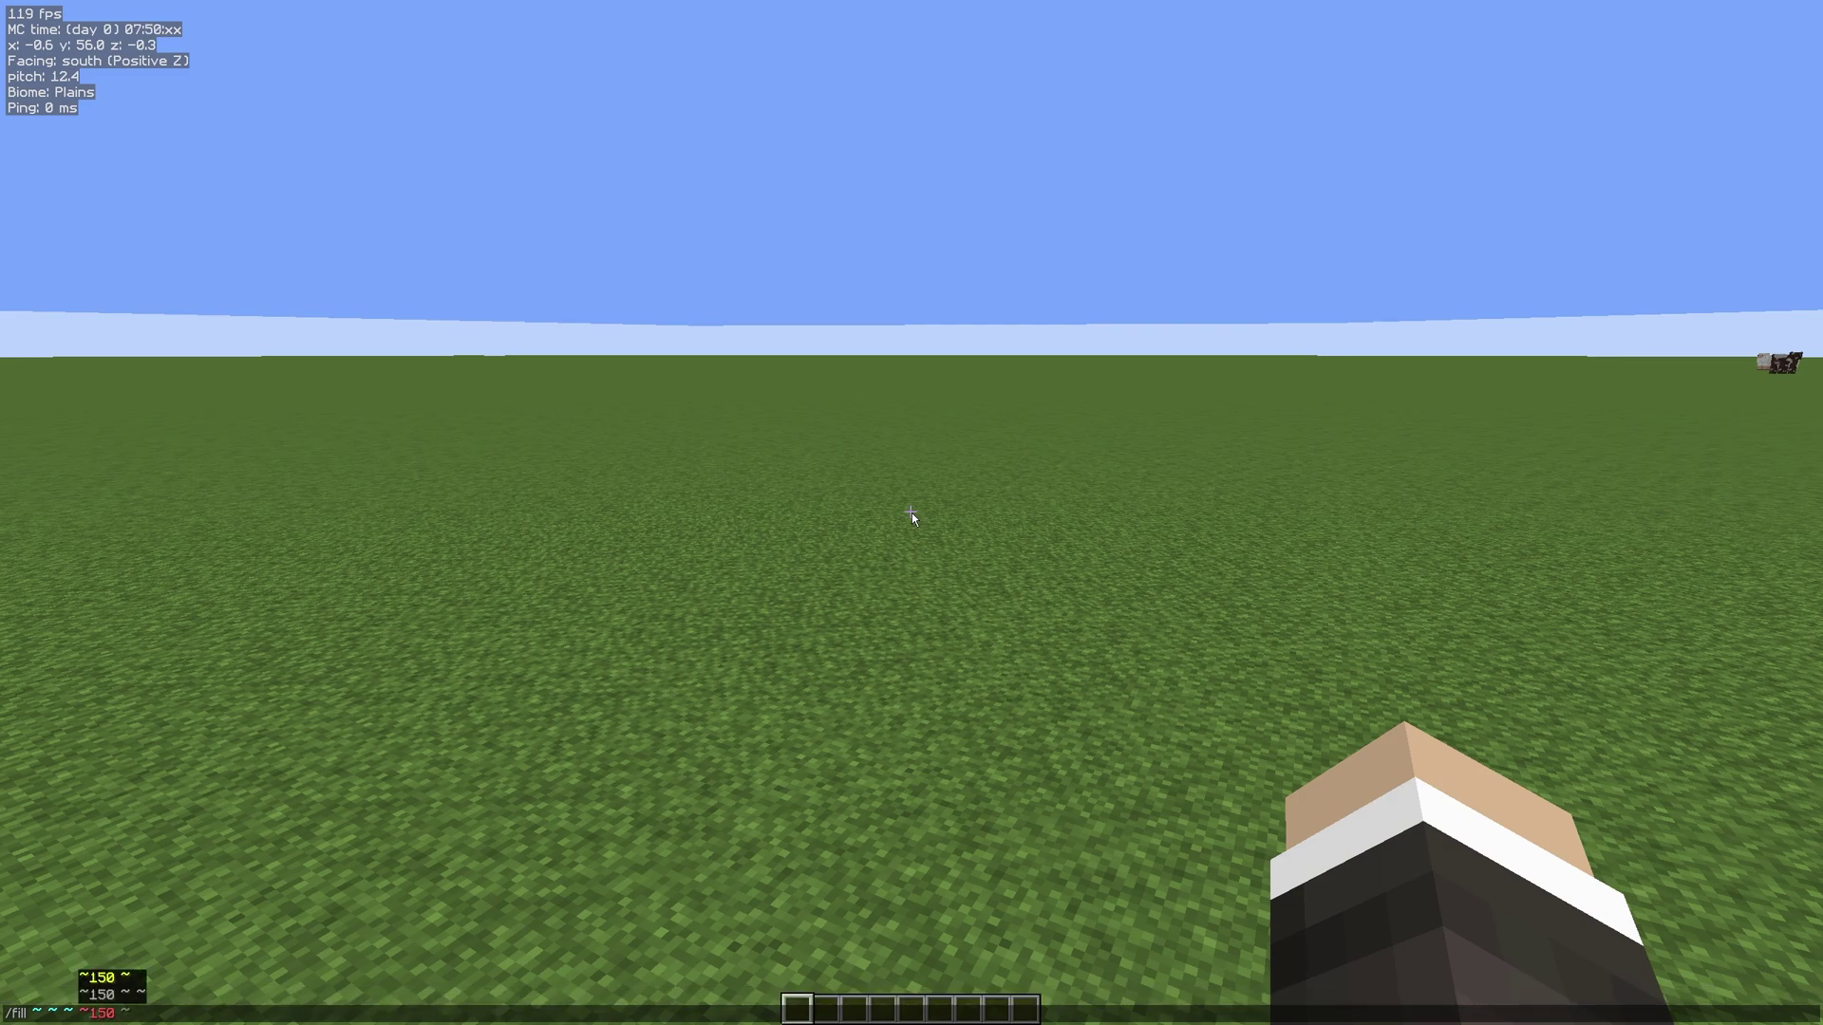
{"action": "type", "text": " ~150"}
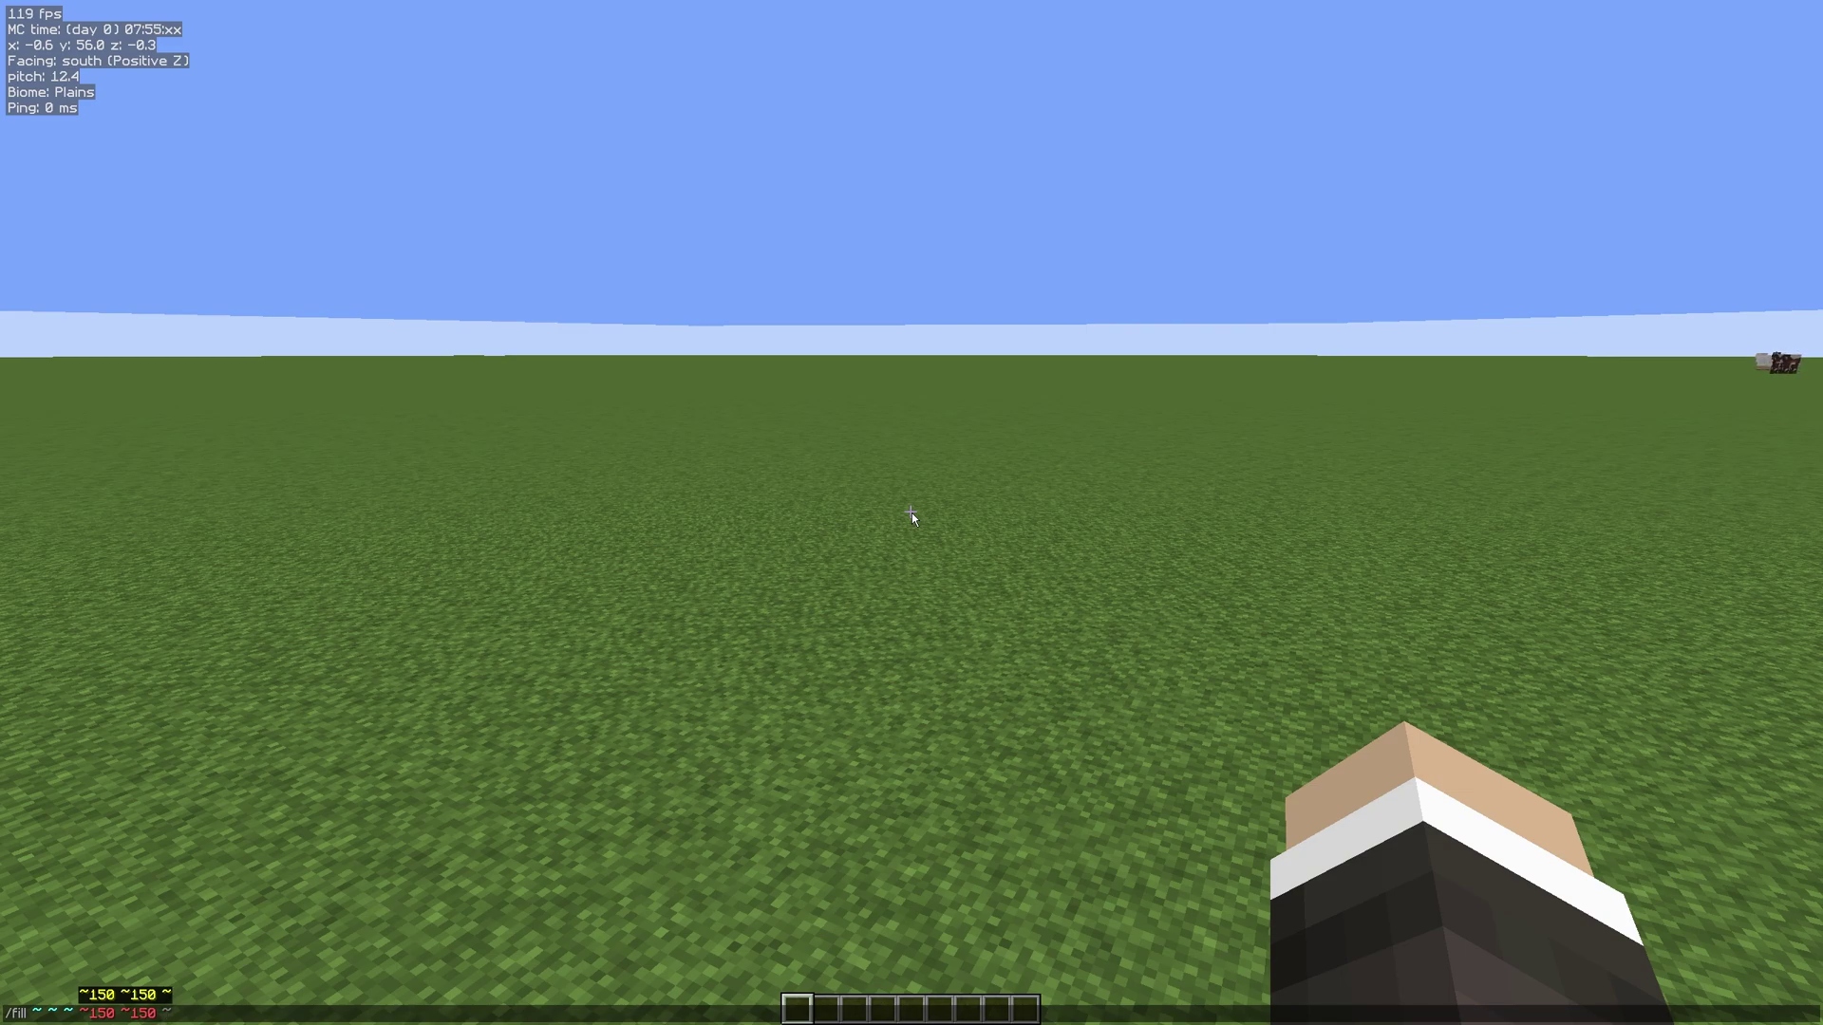
{"action": "type", "text": " ~"}
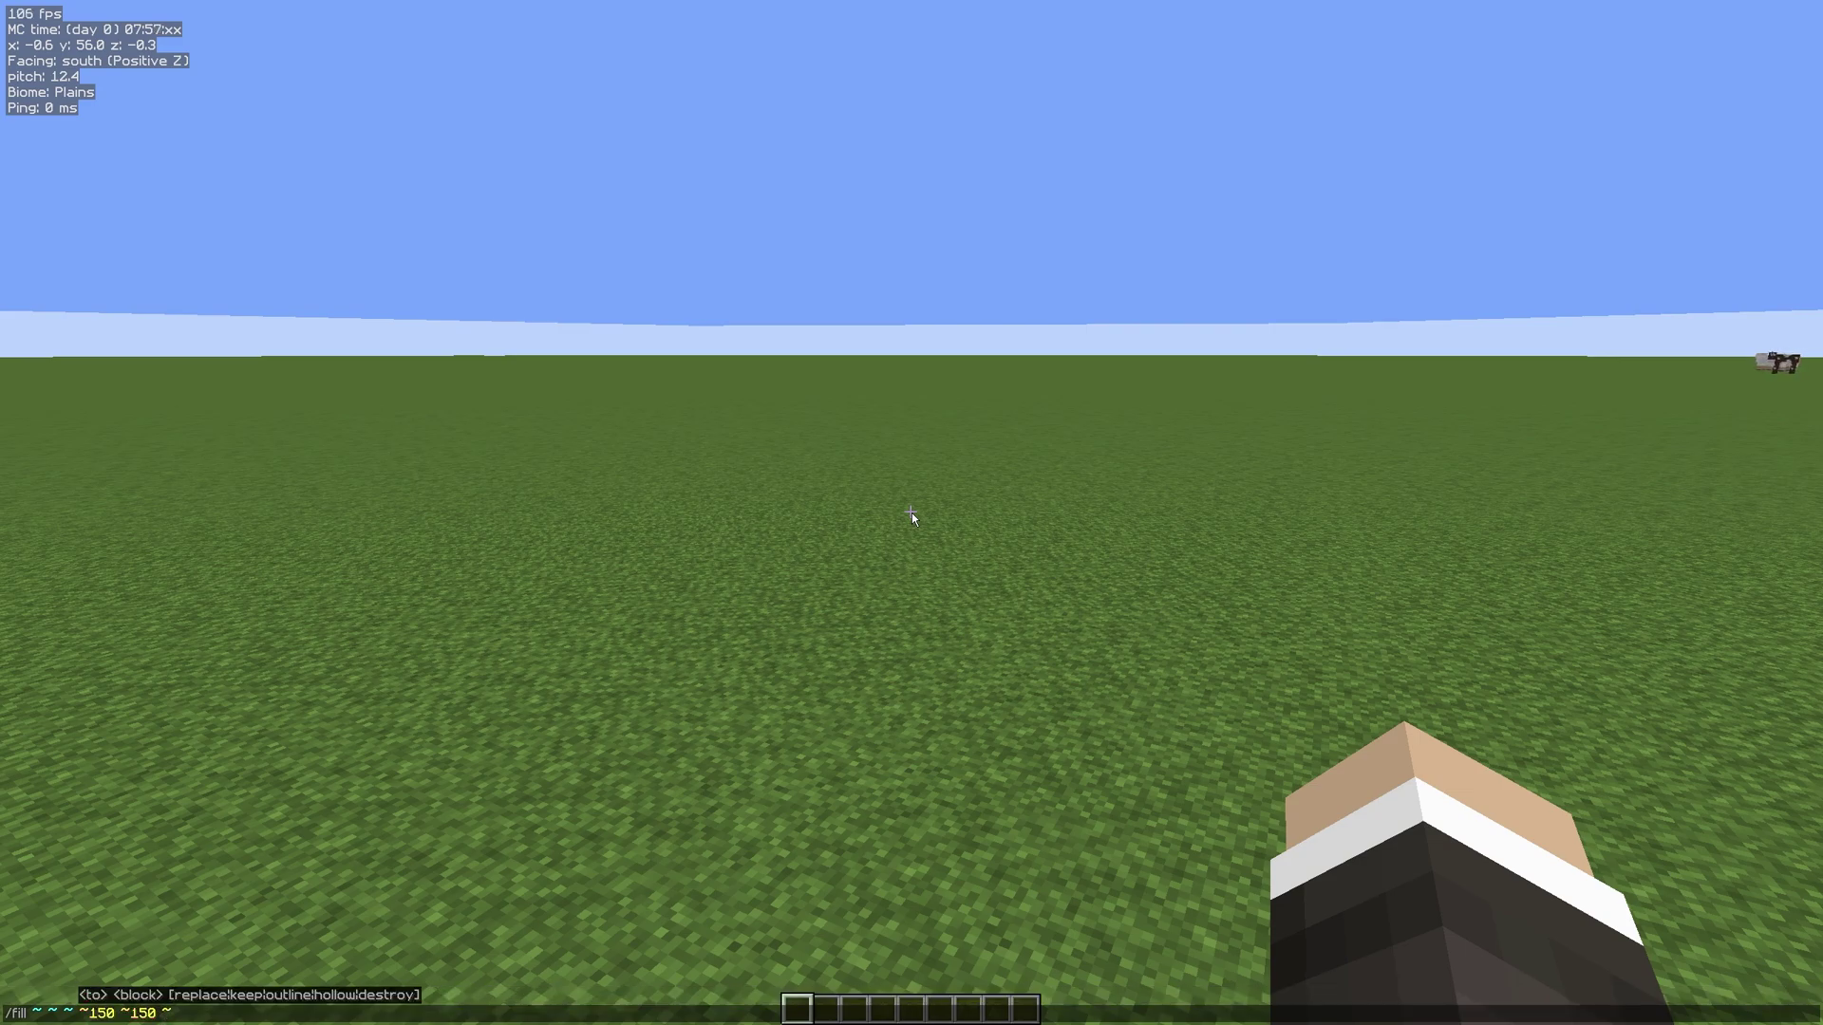
{"action": "type", "text": "150"}
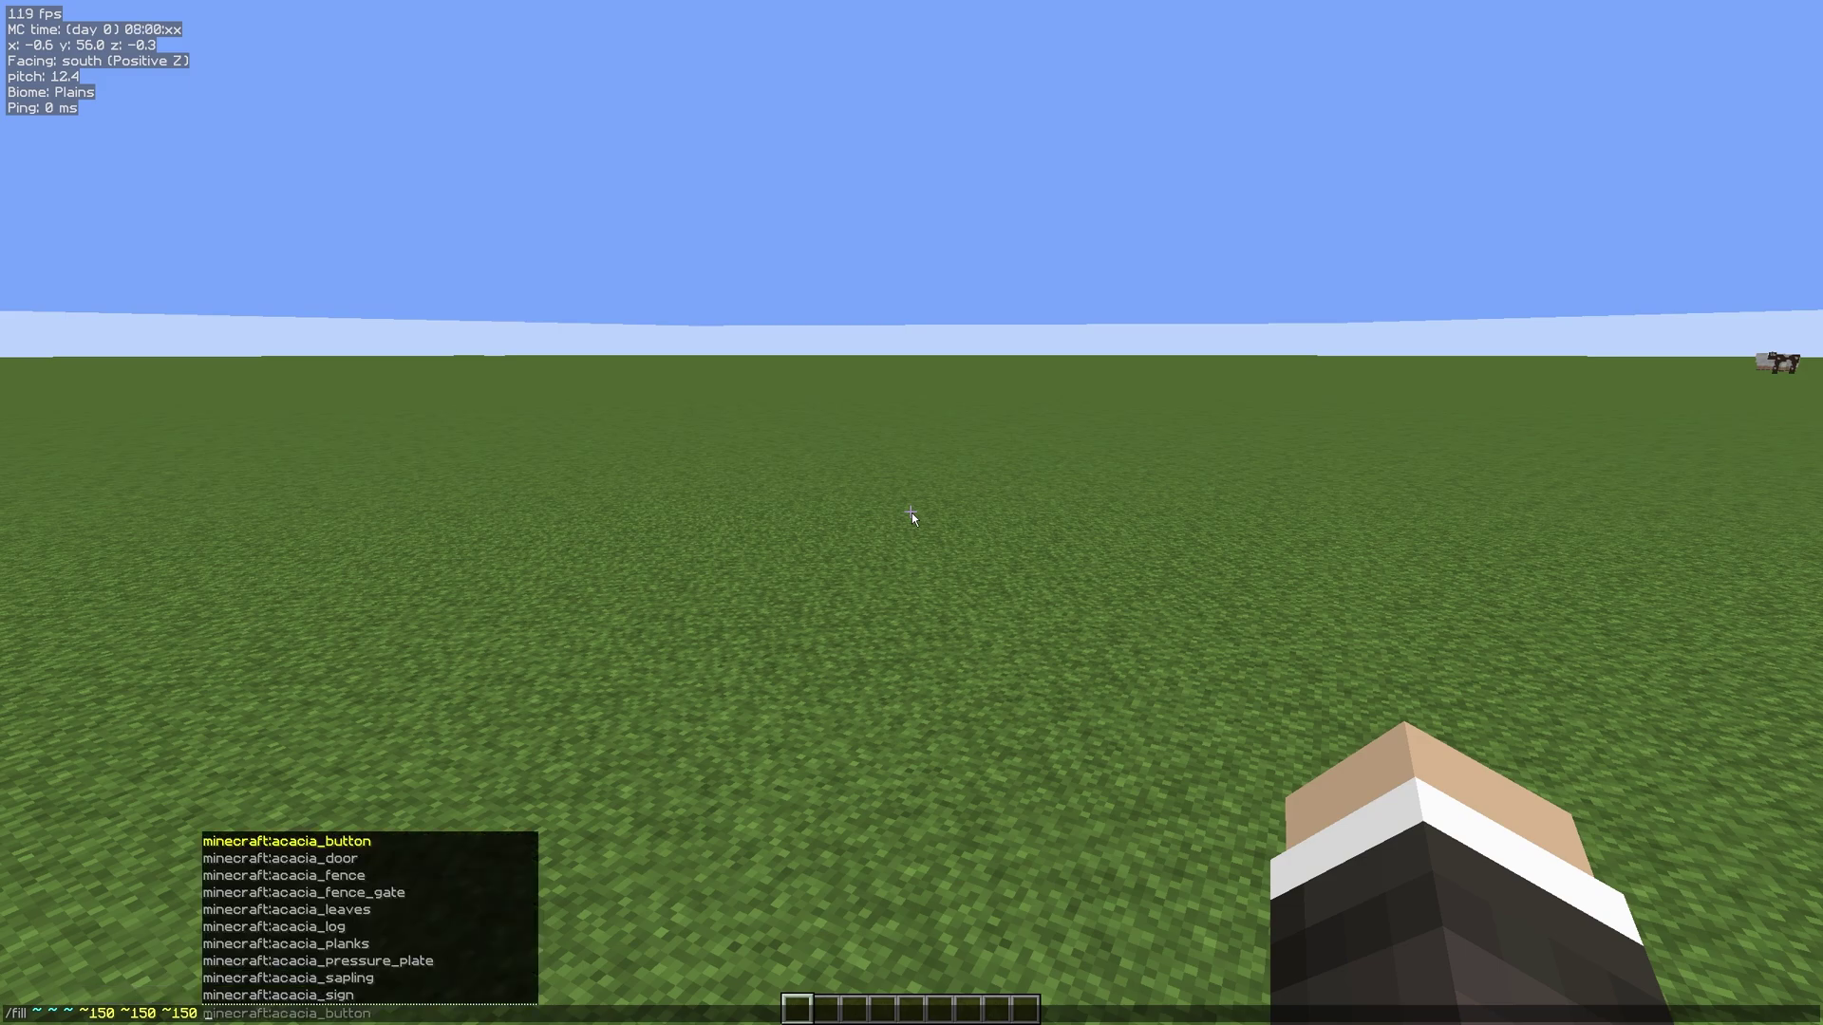
{"action": "type", "text": " re"}
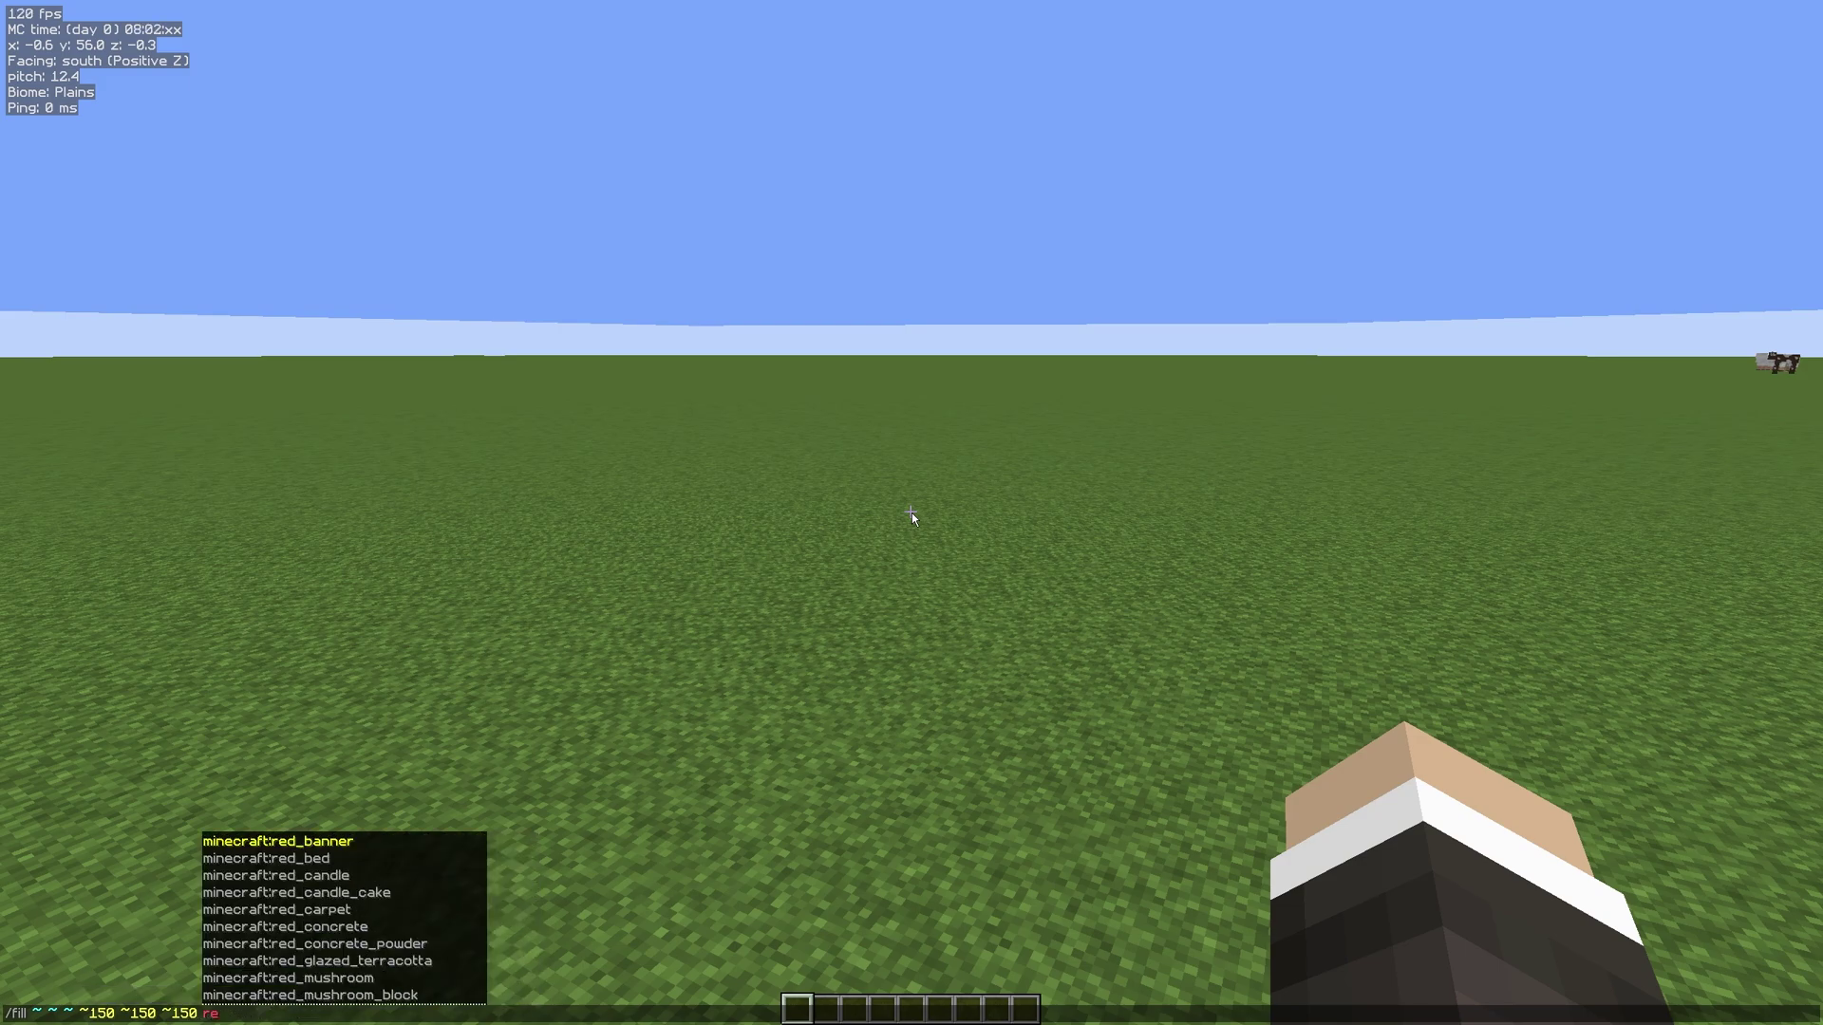
{"action": "key", "text": "BackSpace"}
{"action": "key", "text": "BackSpace"}
{"action": "type", "text": "ston"}
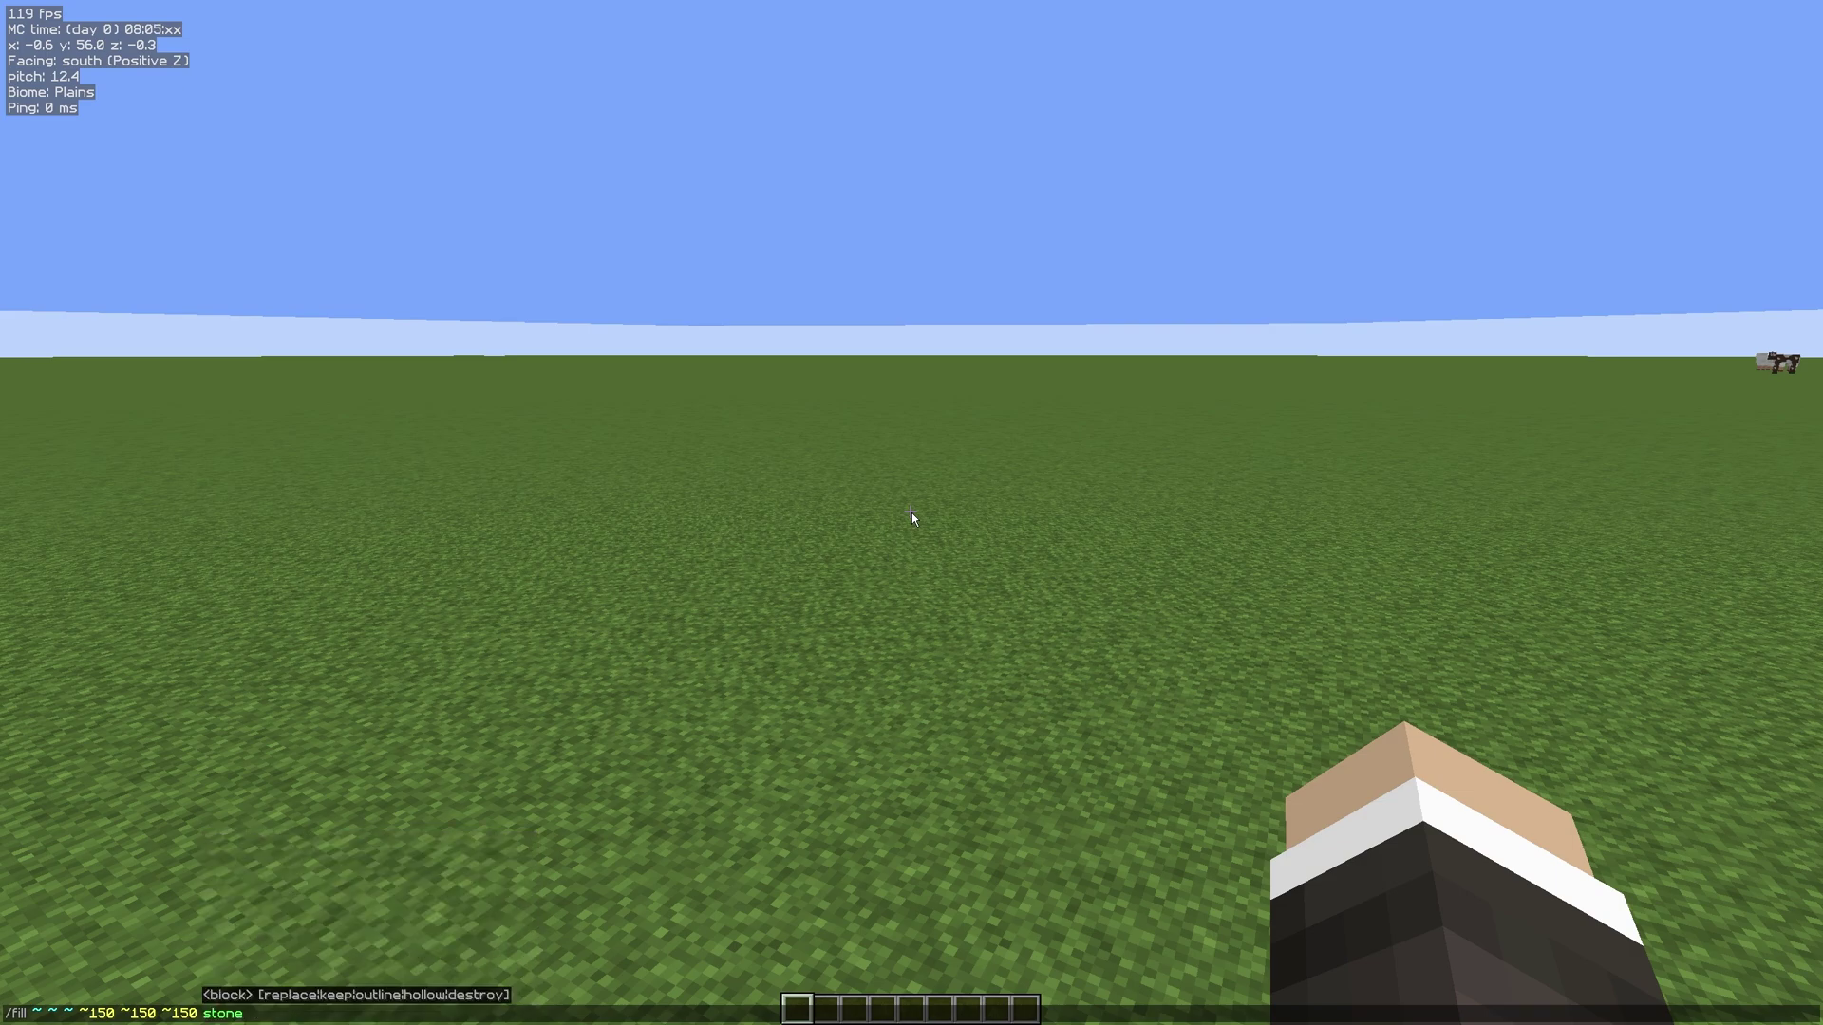
{"action": "key", "text": "Tab"}
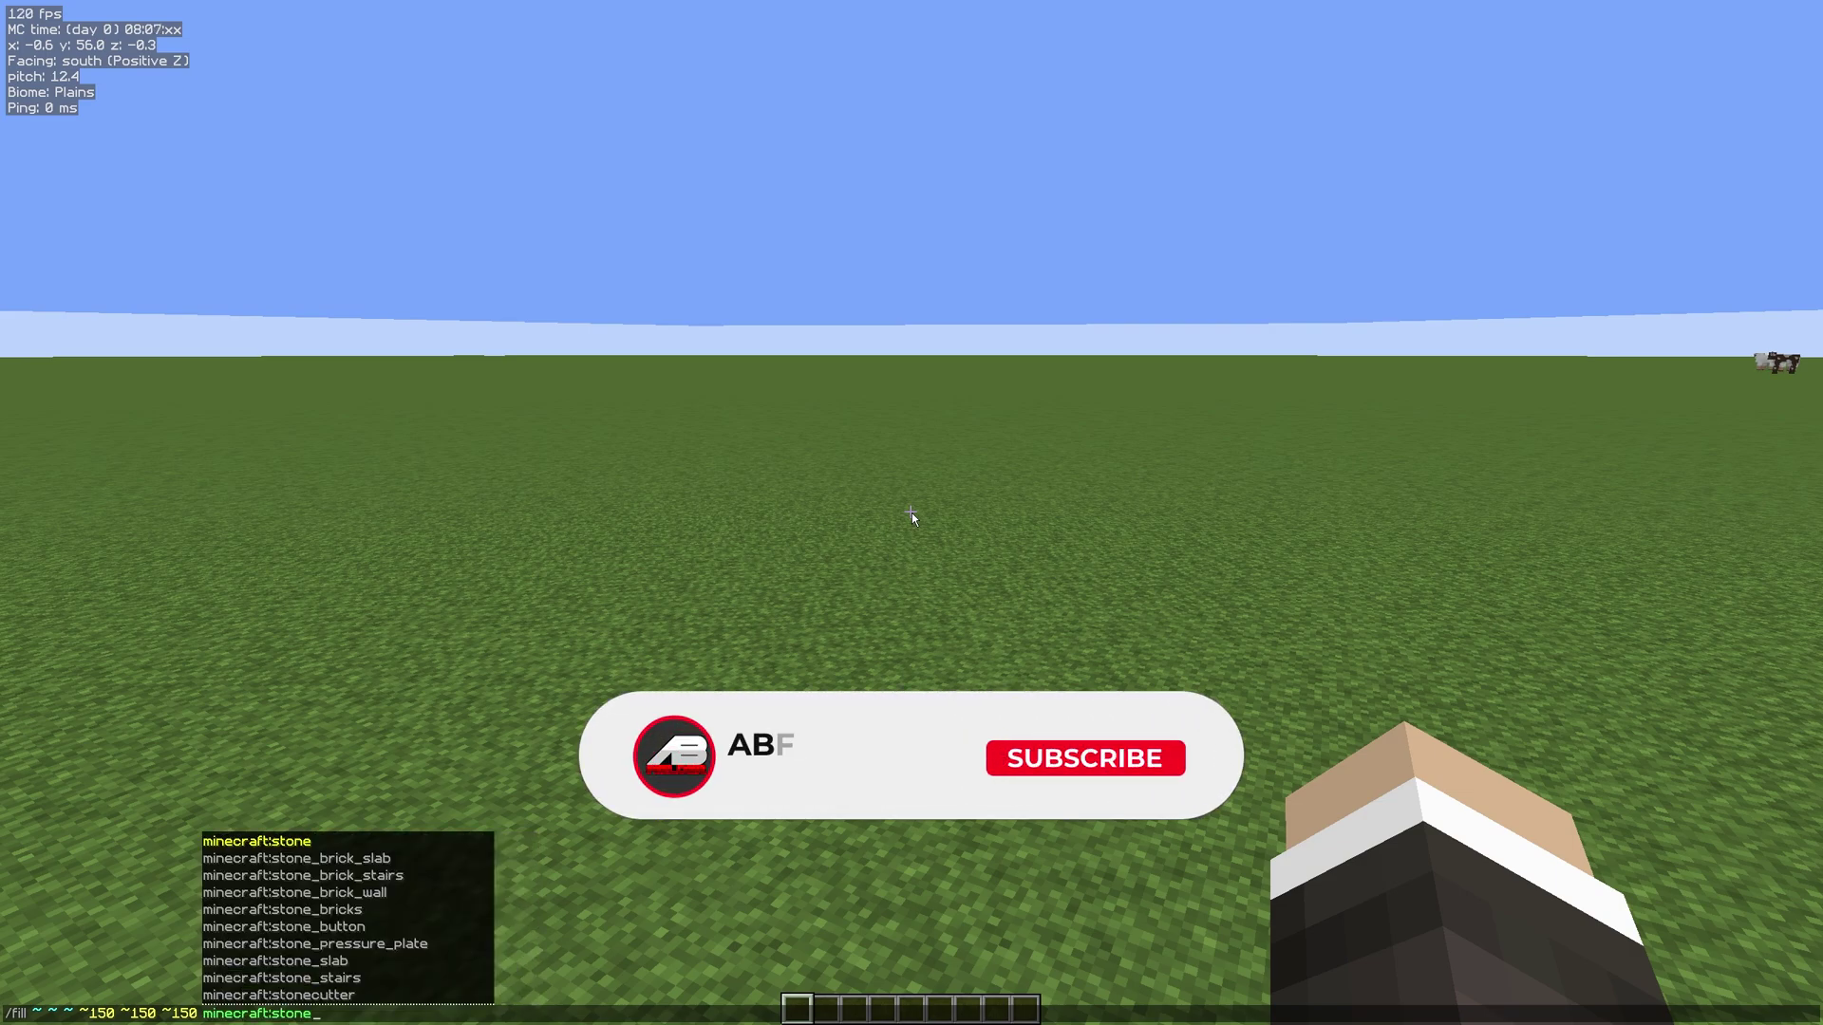
{"action": "key", "text": "Down"}
{"action": "key", "text": "Down"}
{"action": "key", "text": "Down"}
{"action": "key", "text": "Down"}
{"action": "key", "text": "Tab"}
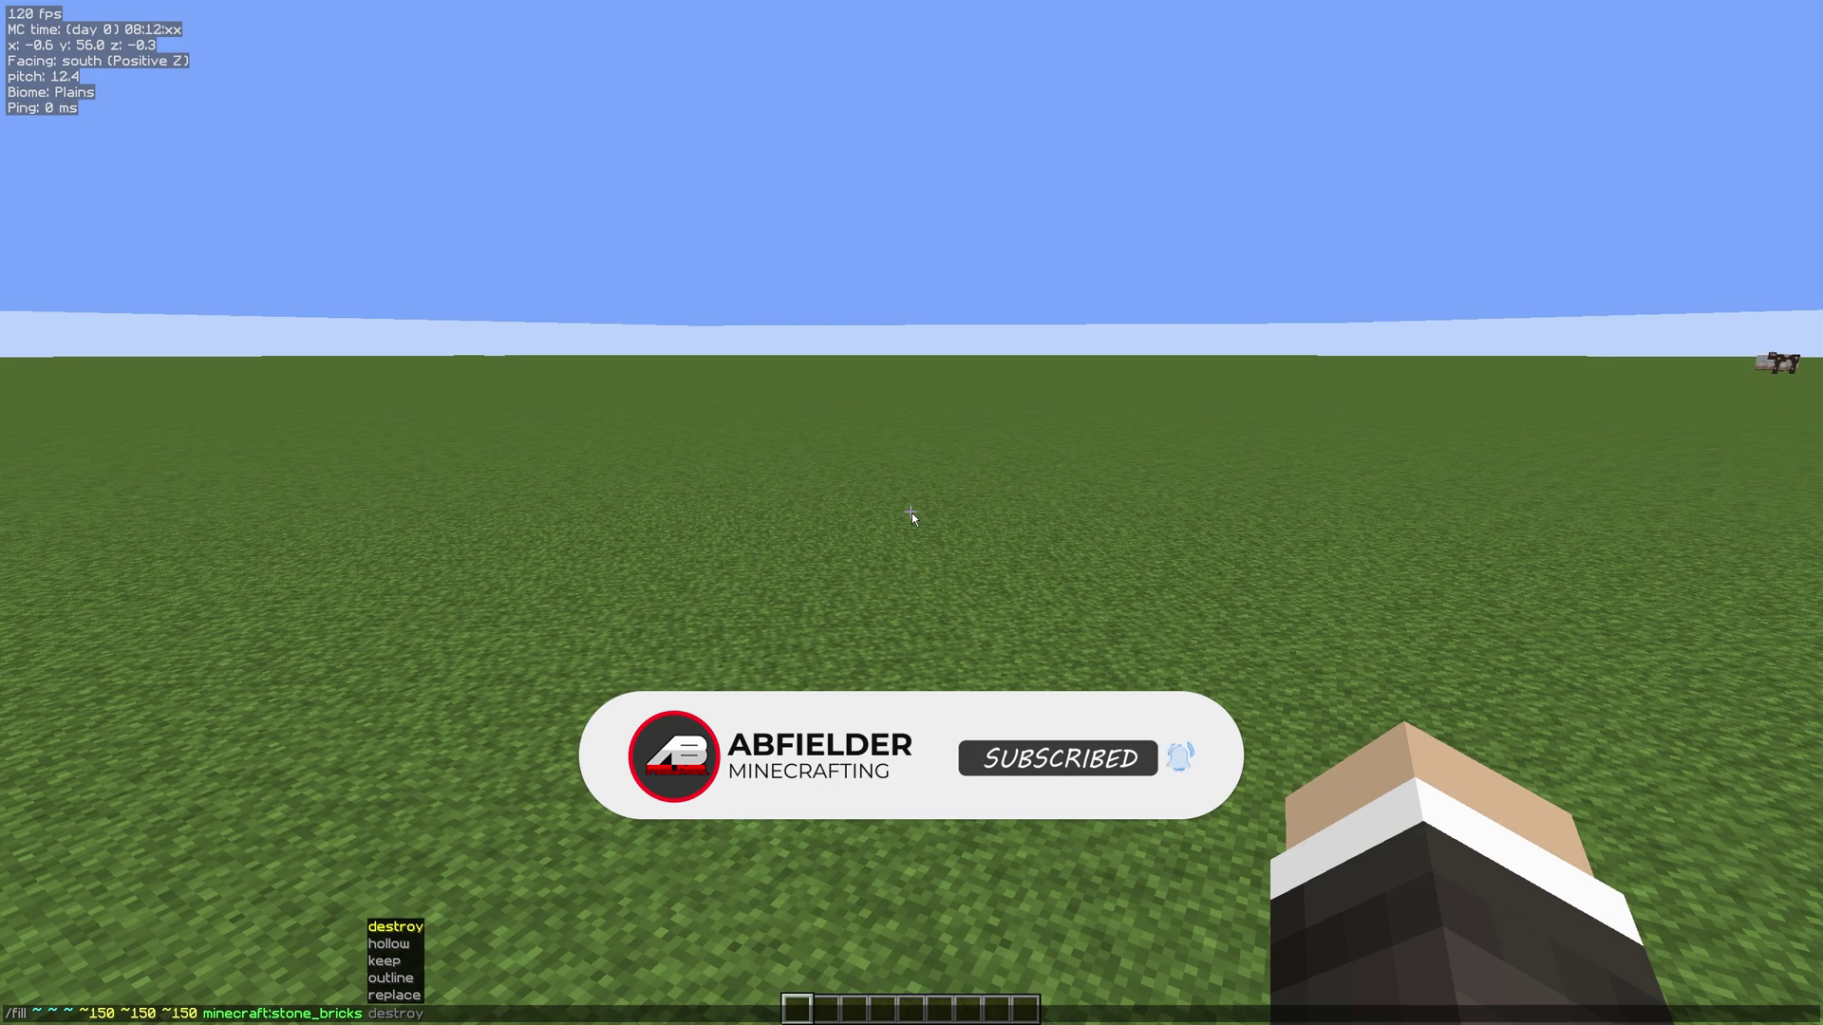
{"action": "type", "text": "replace air"}
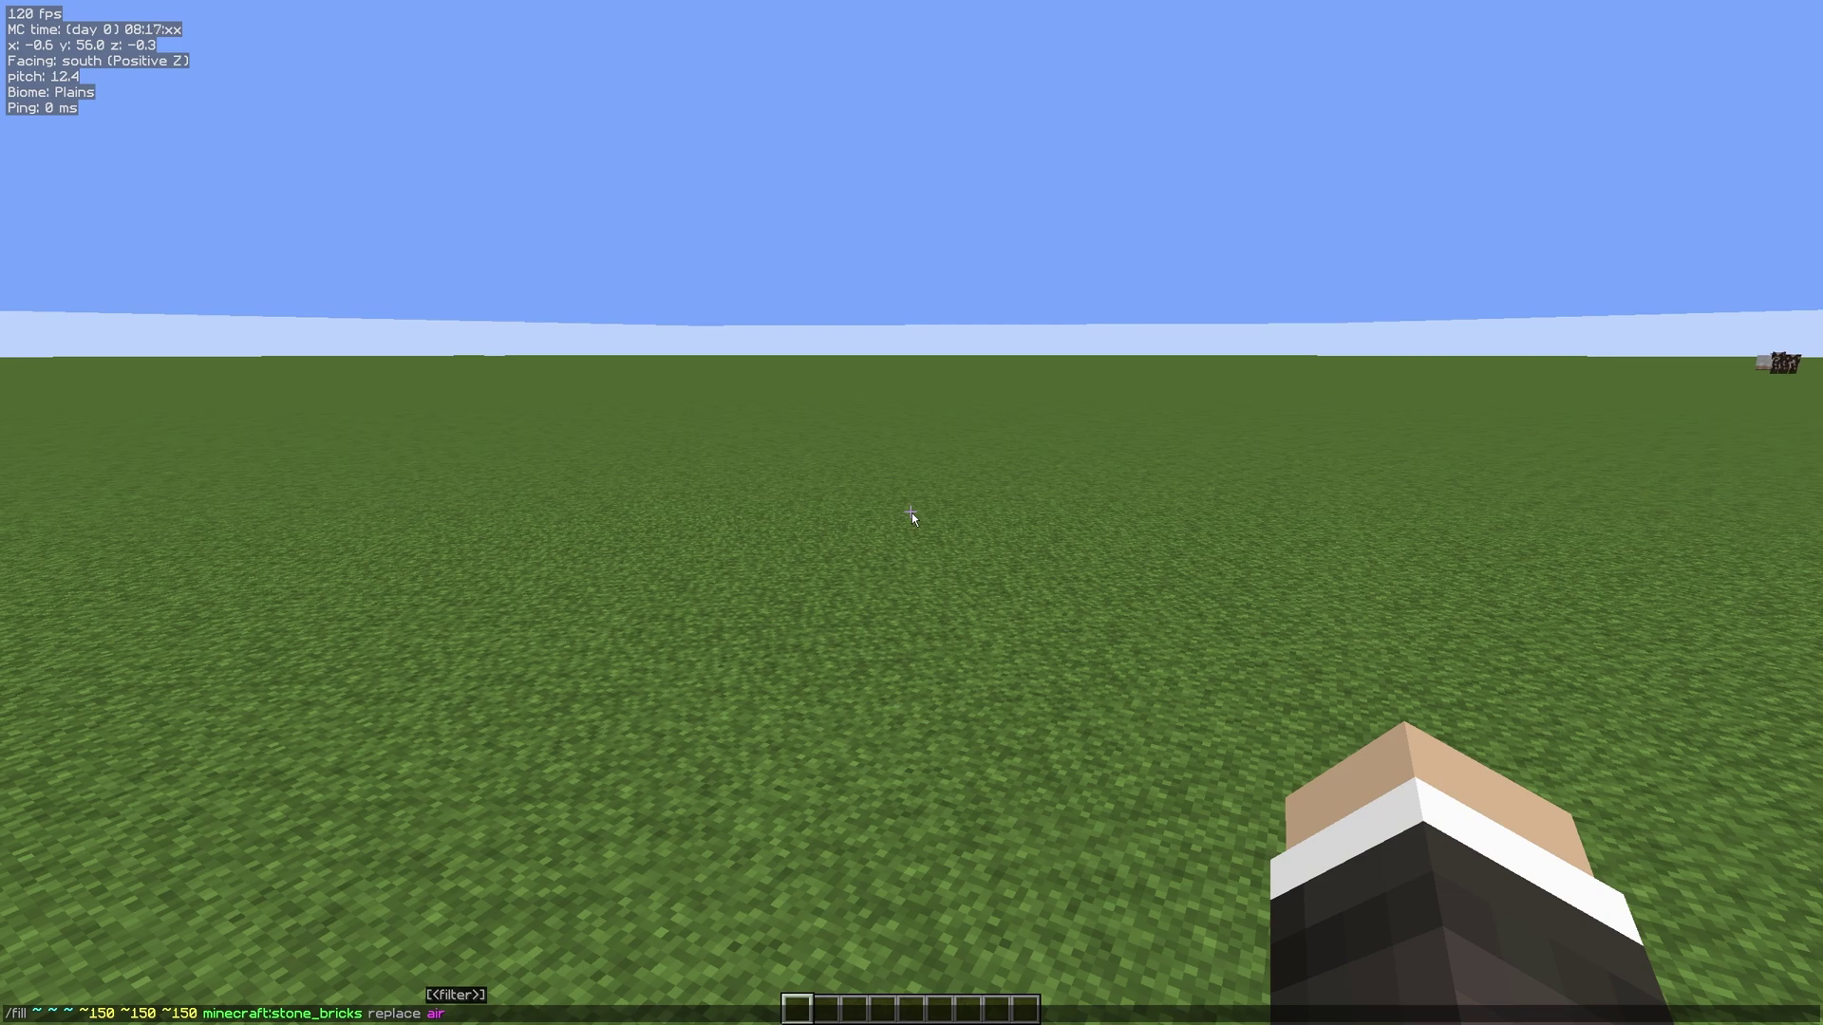
{"action": "key", "text": "Return"}
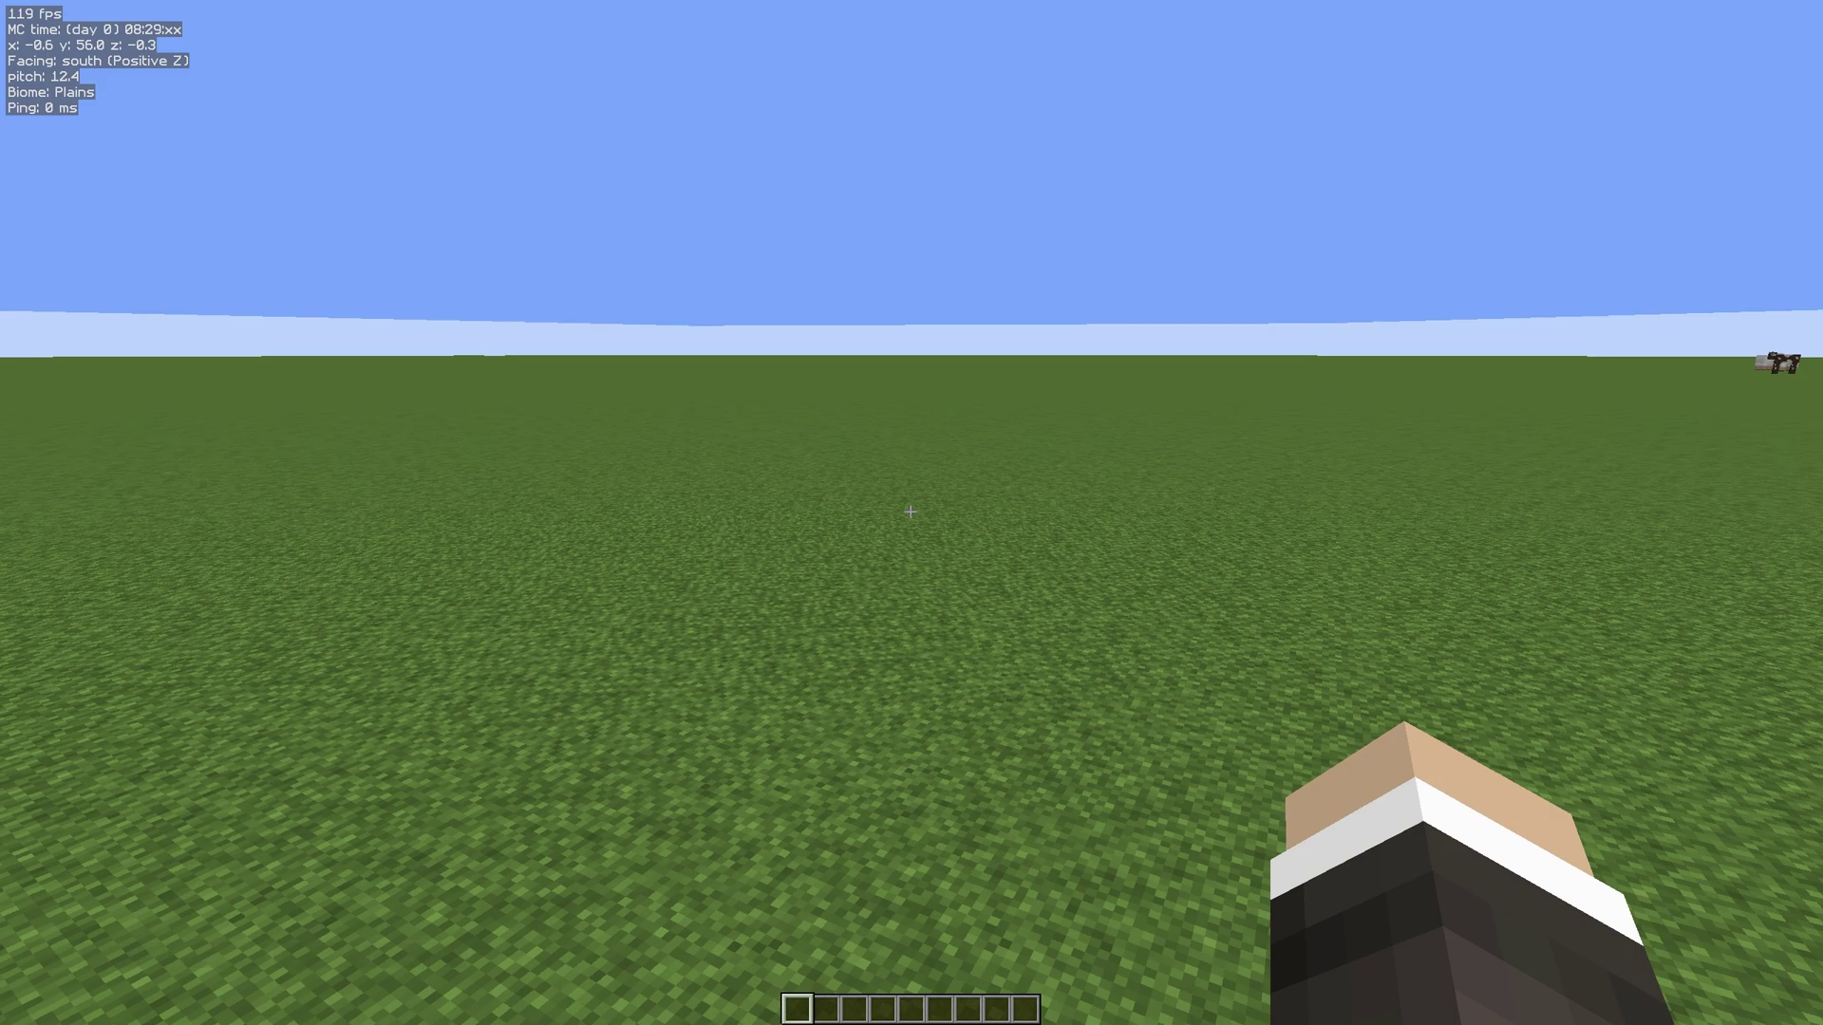
Reopen the chat bar with T after briefly closing it
{"action": "key", "text": "t"}
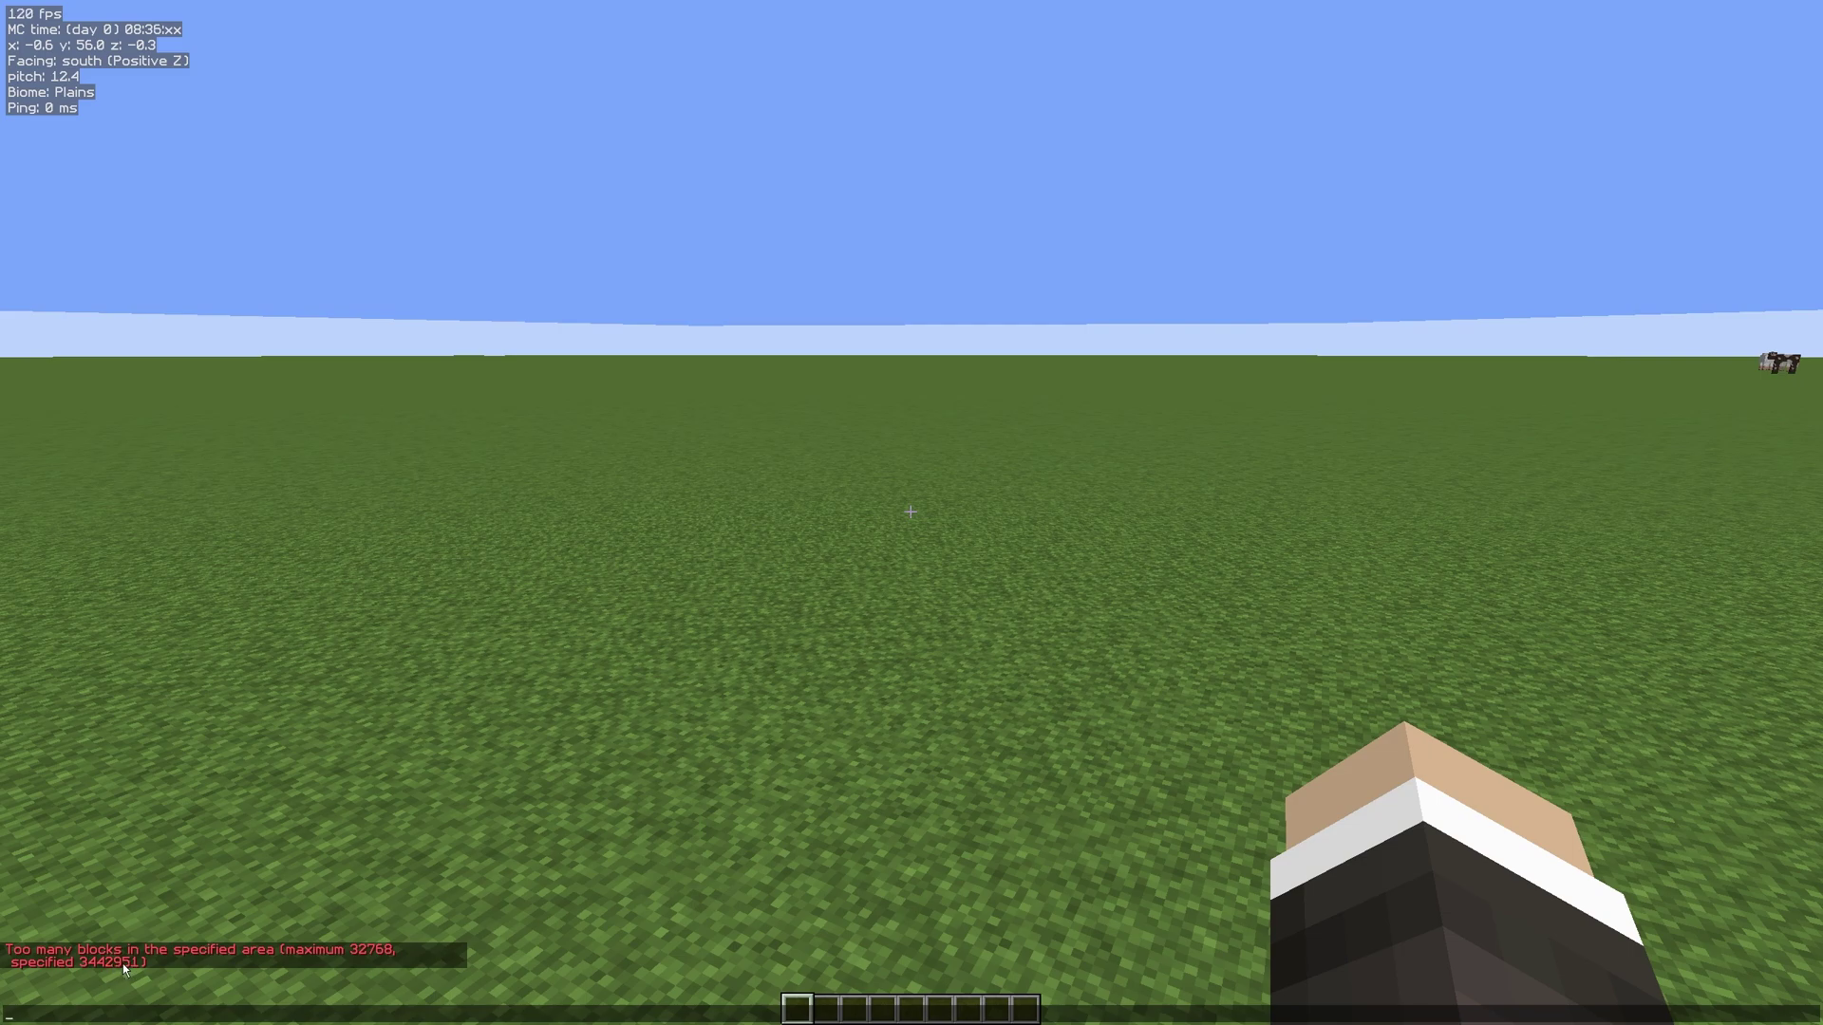
{"action": "key", "text": "Escape"}
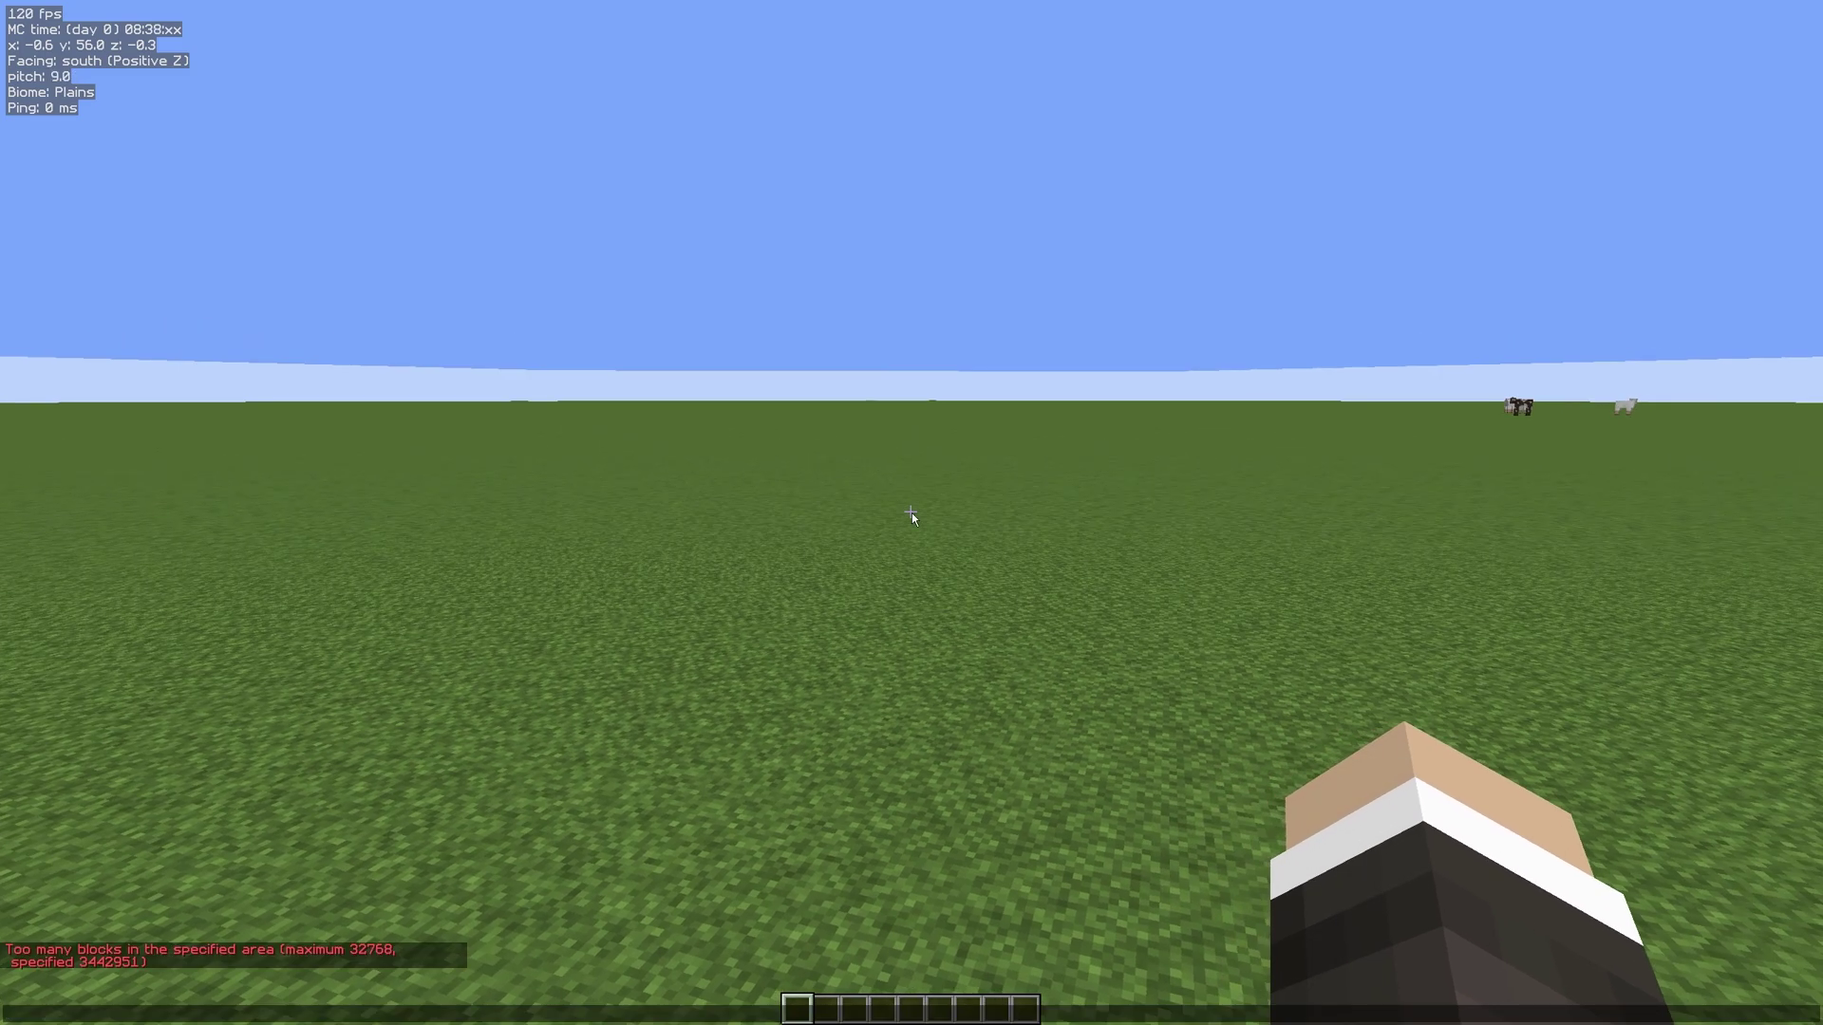
{"action": "key", "text": "t"}
Set the Carpet fillLimit rule to 4000000 with /carpet fillLimit
{"action": "type", "text": "/carpet"}
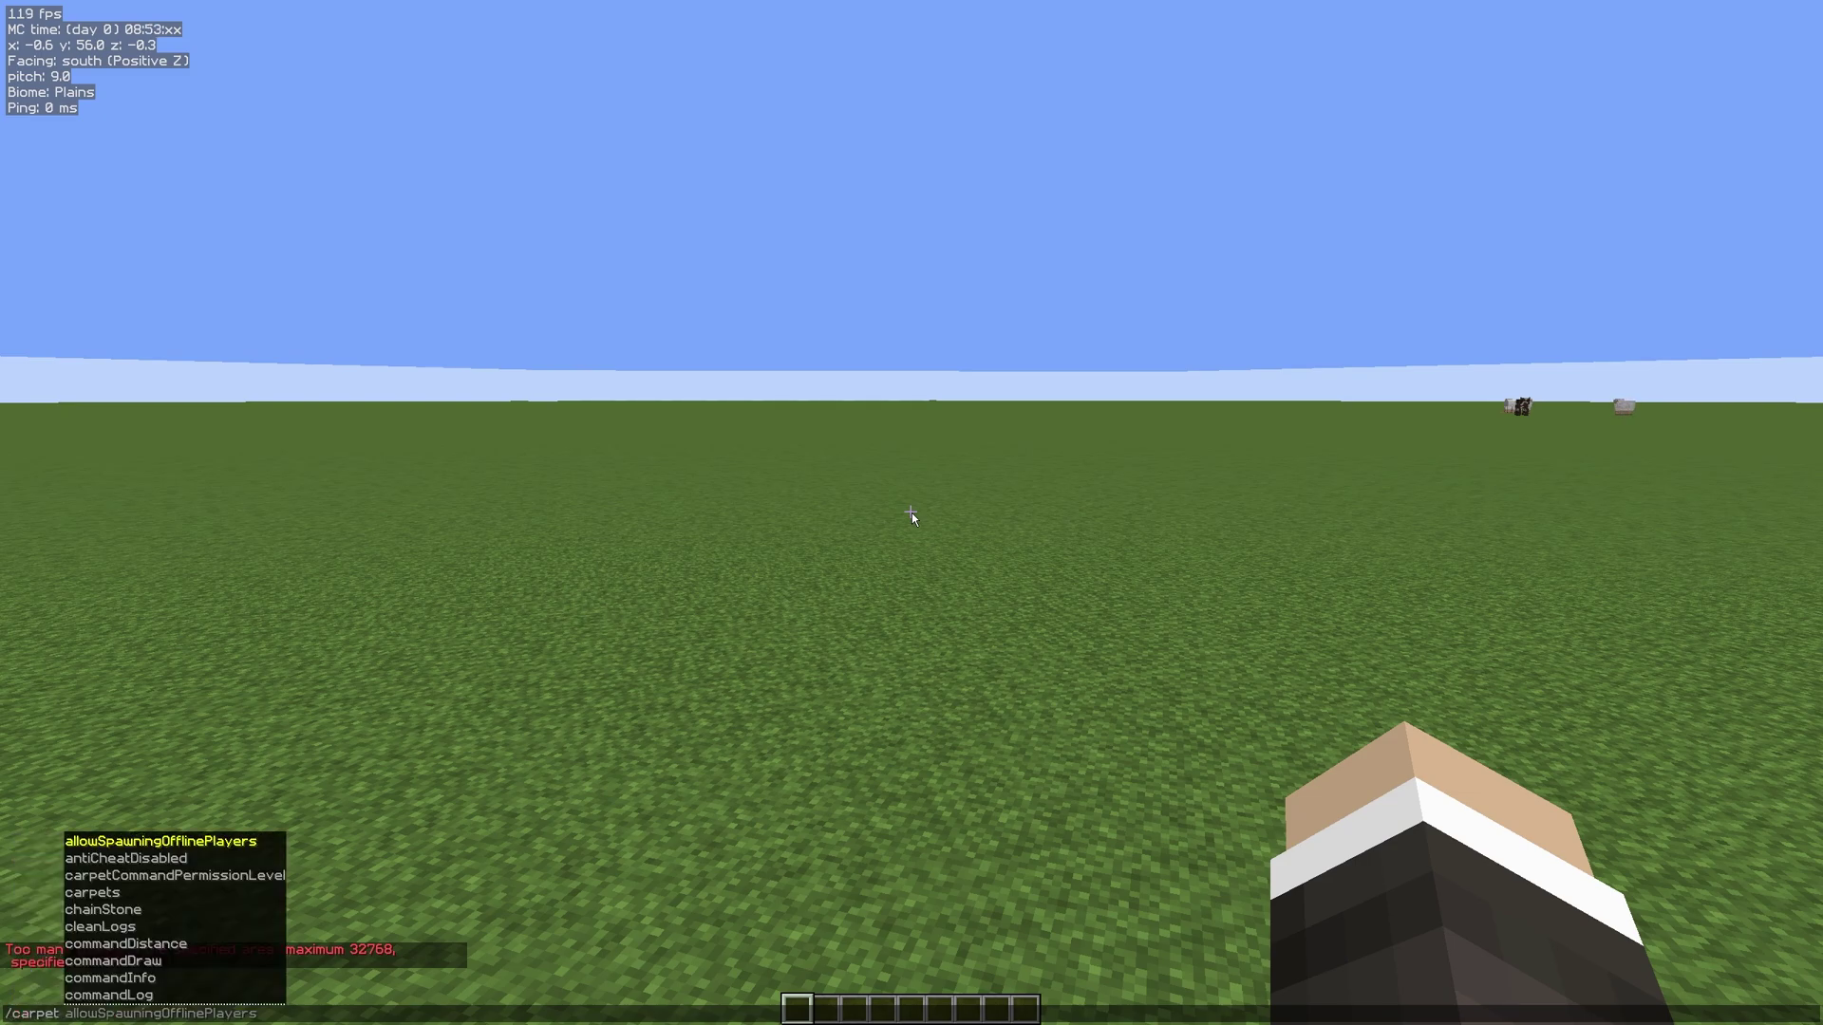
{"action": "type", "text": " fi"}
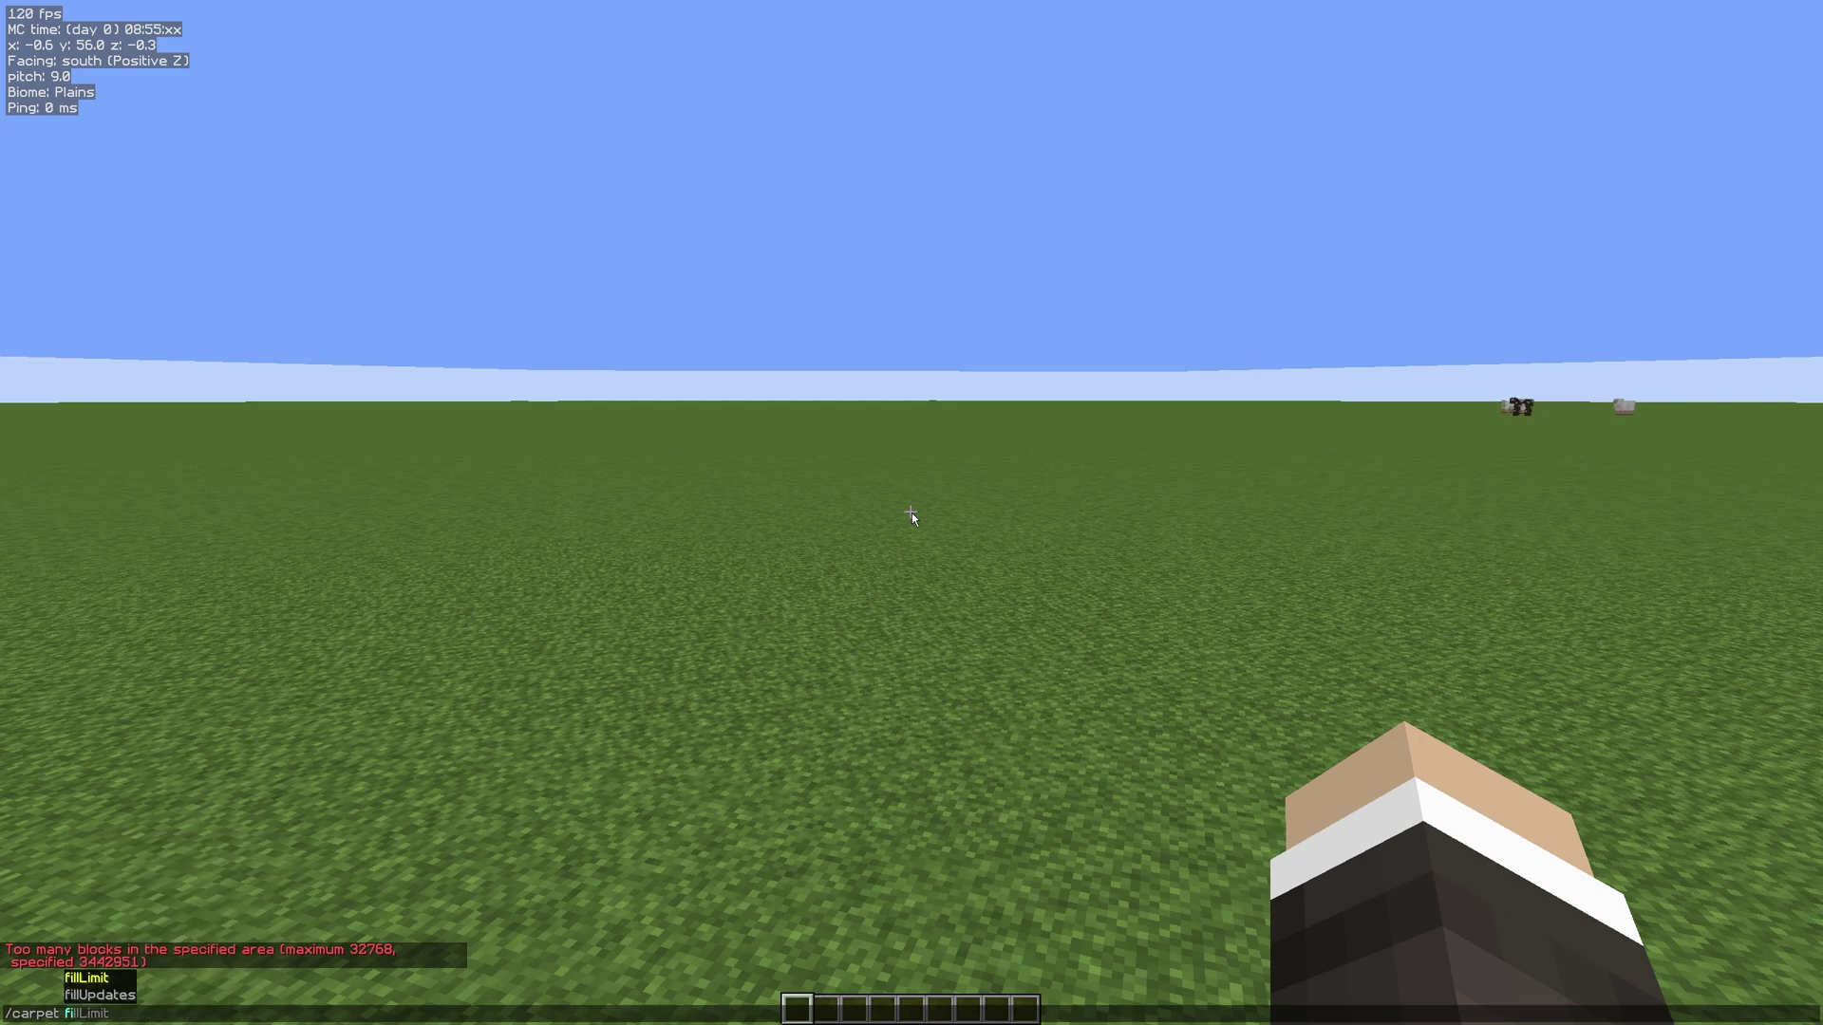
{"action": "key", "text": "Tab"}
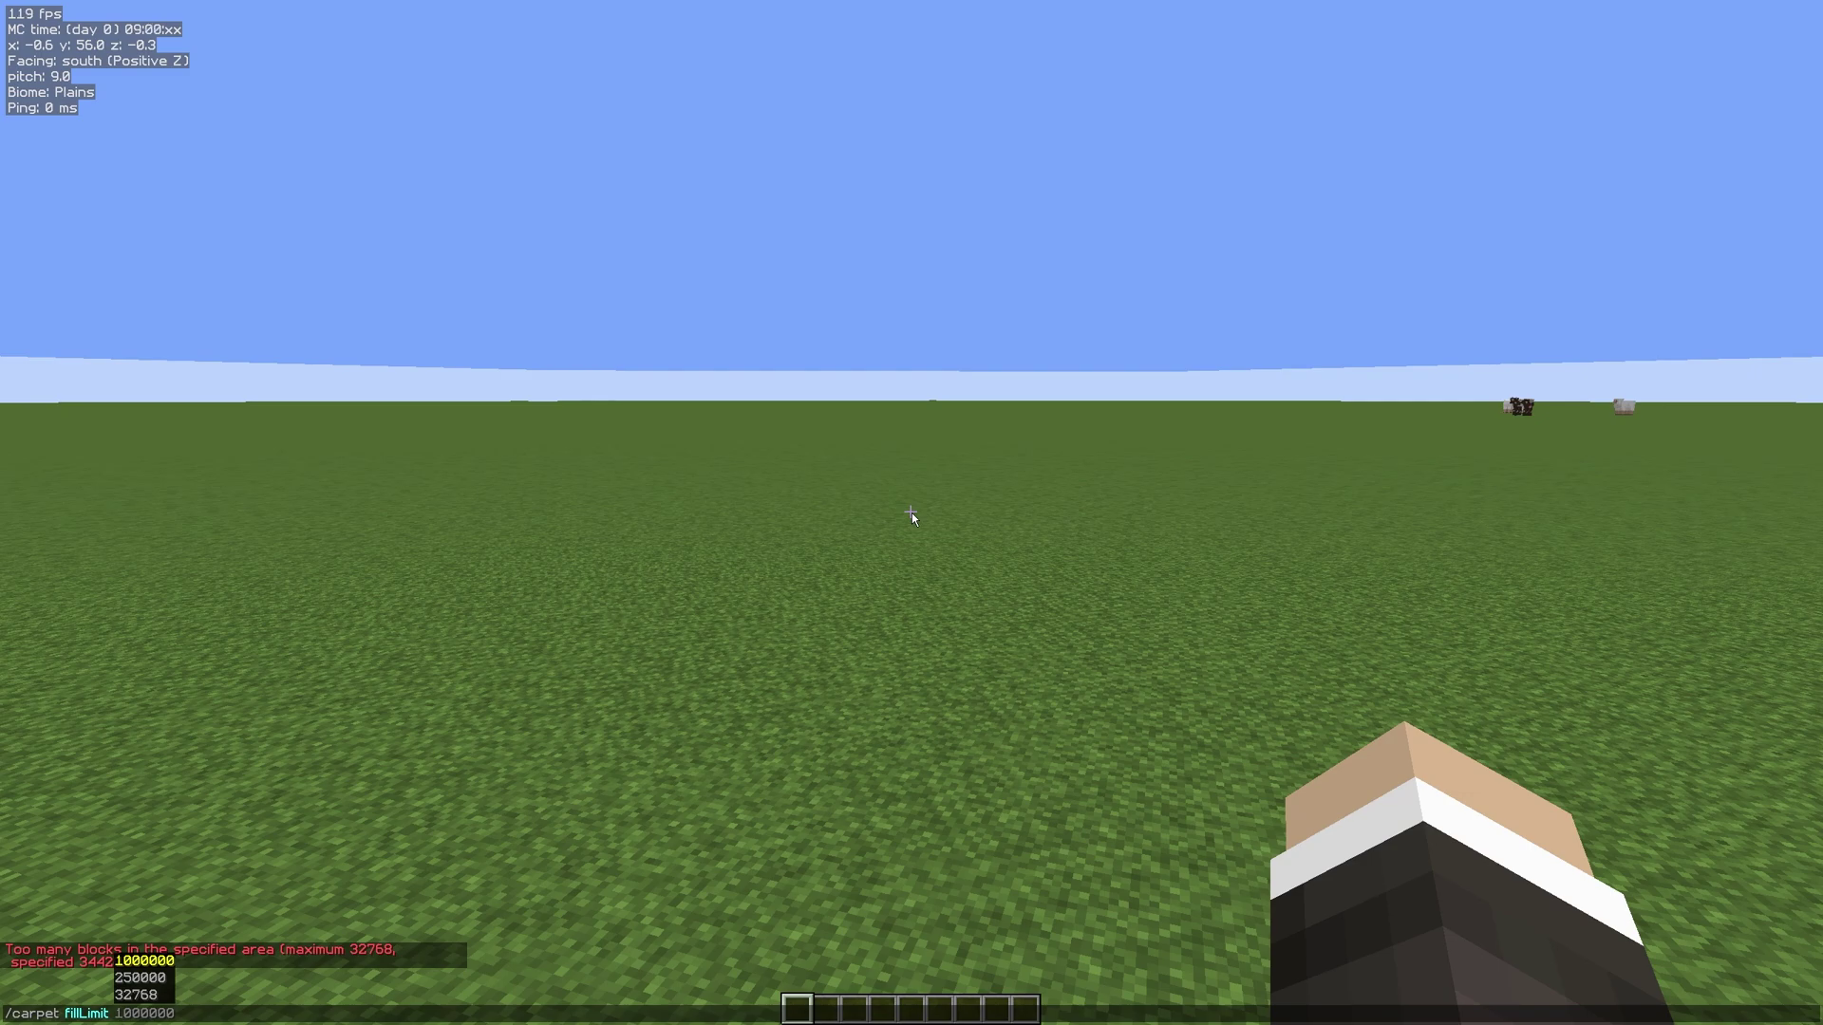
{"action": "type", "text": "4000000"}
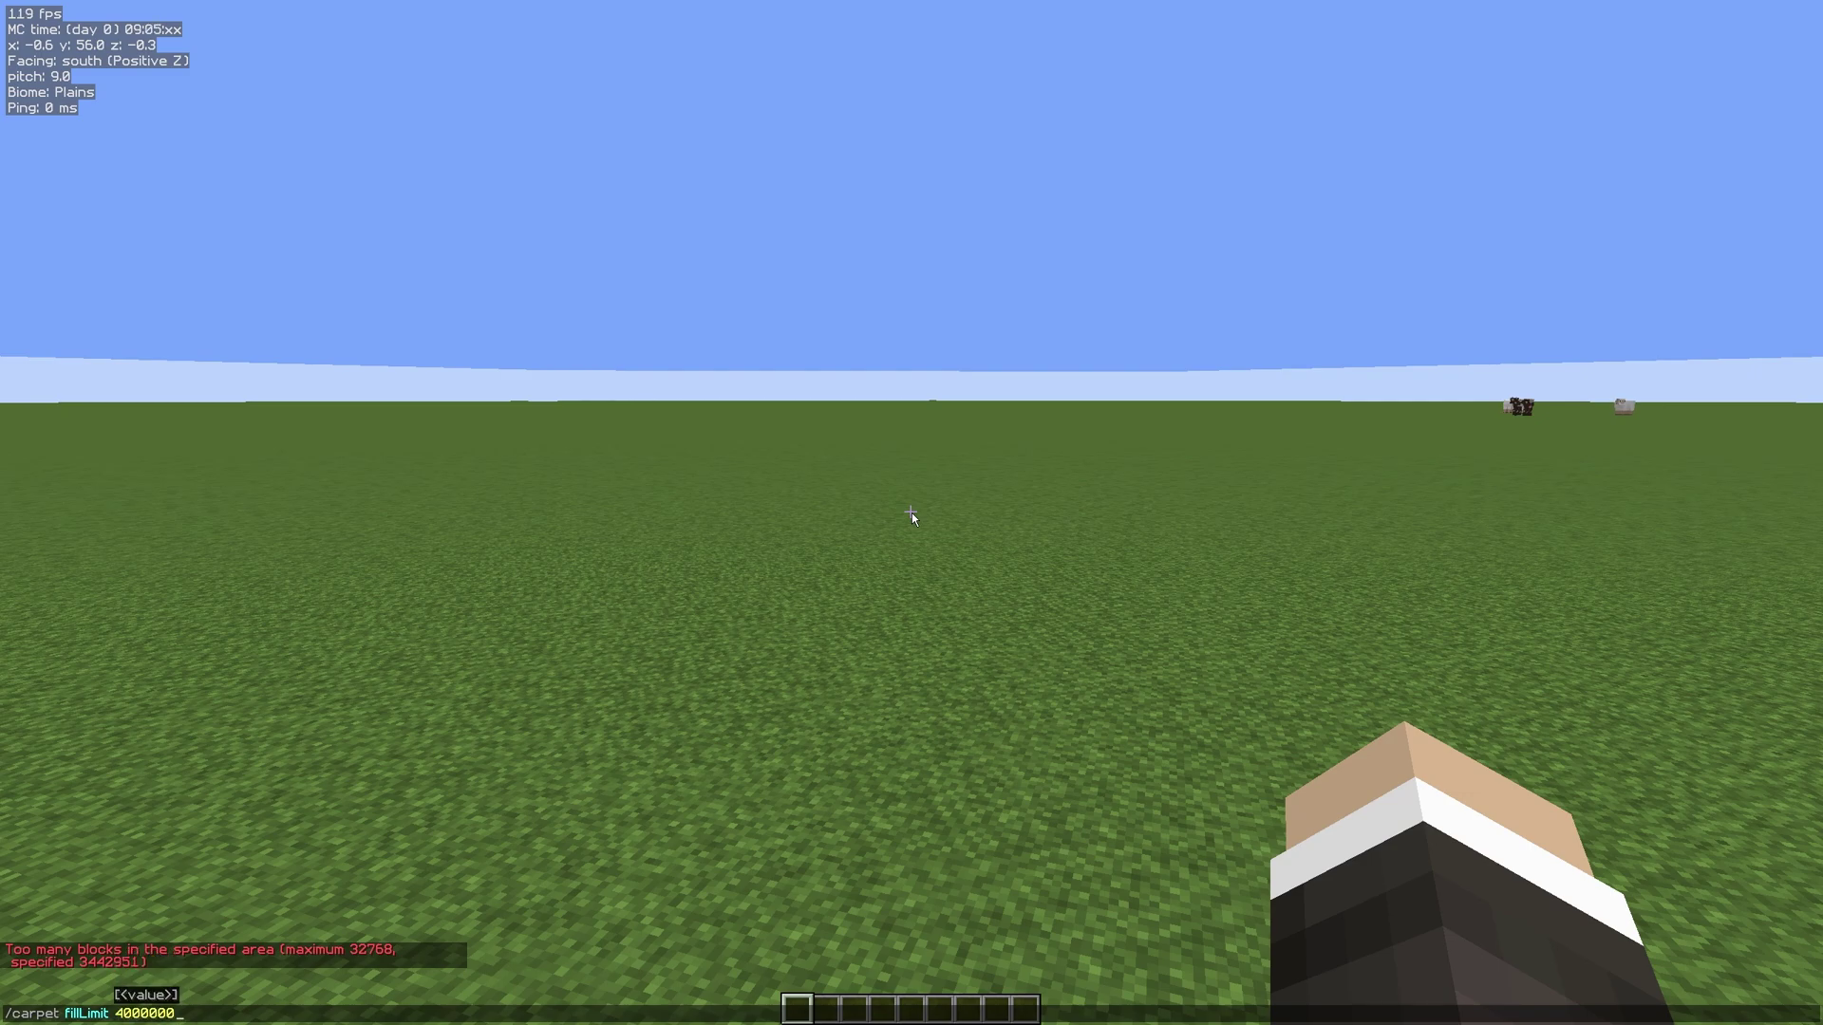
{"action": "key", "text": "Return"}
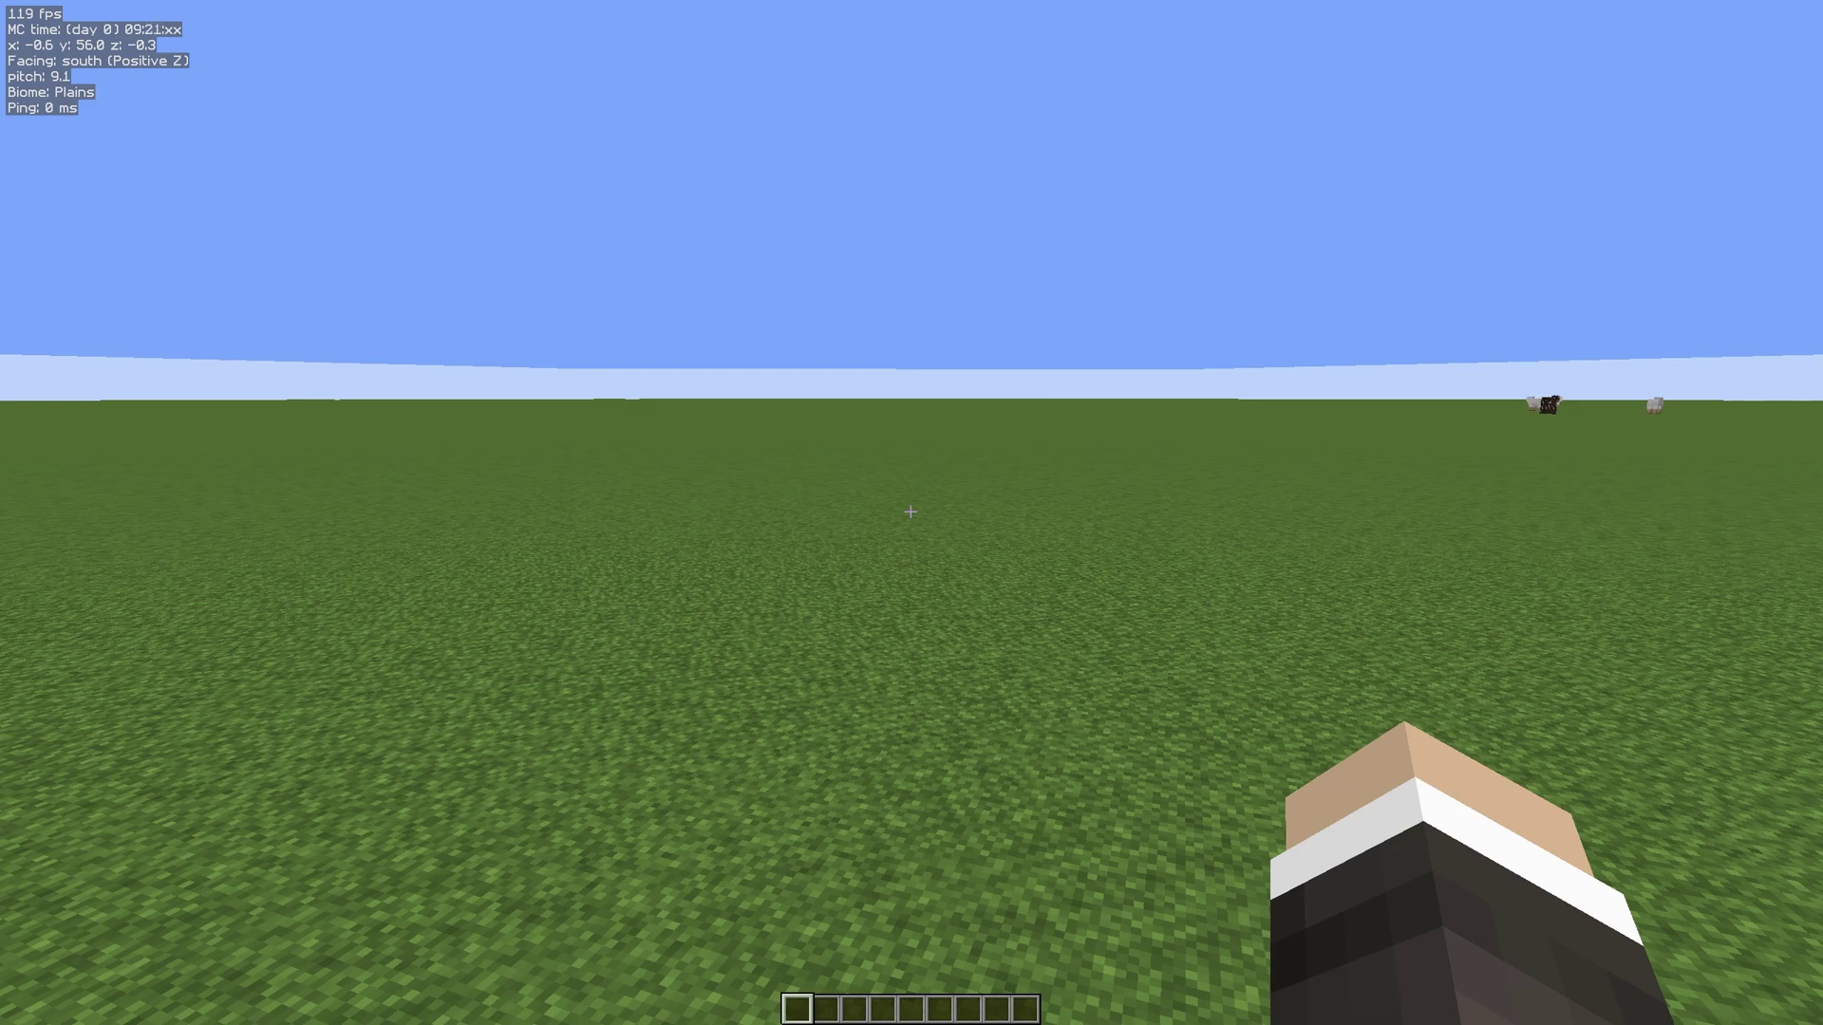
Save 4000000 as the default fillLimit using the [change permanently?] link
{"action": "key", "text": "t"}
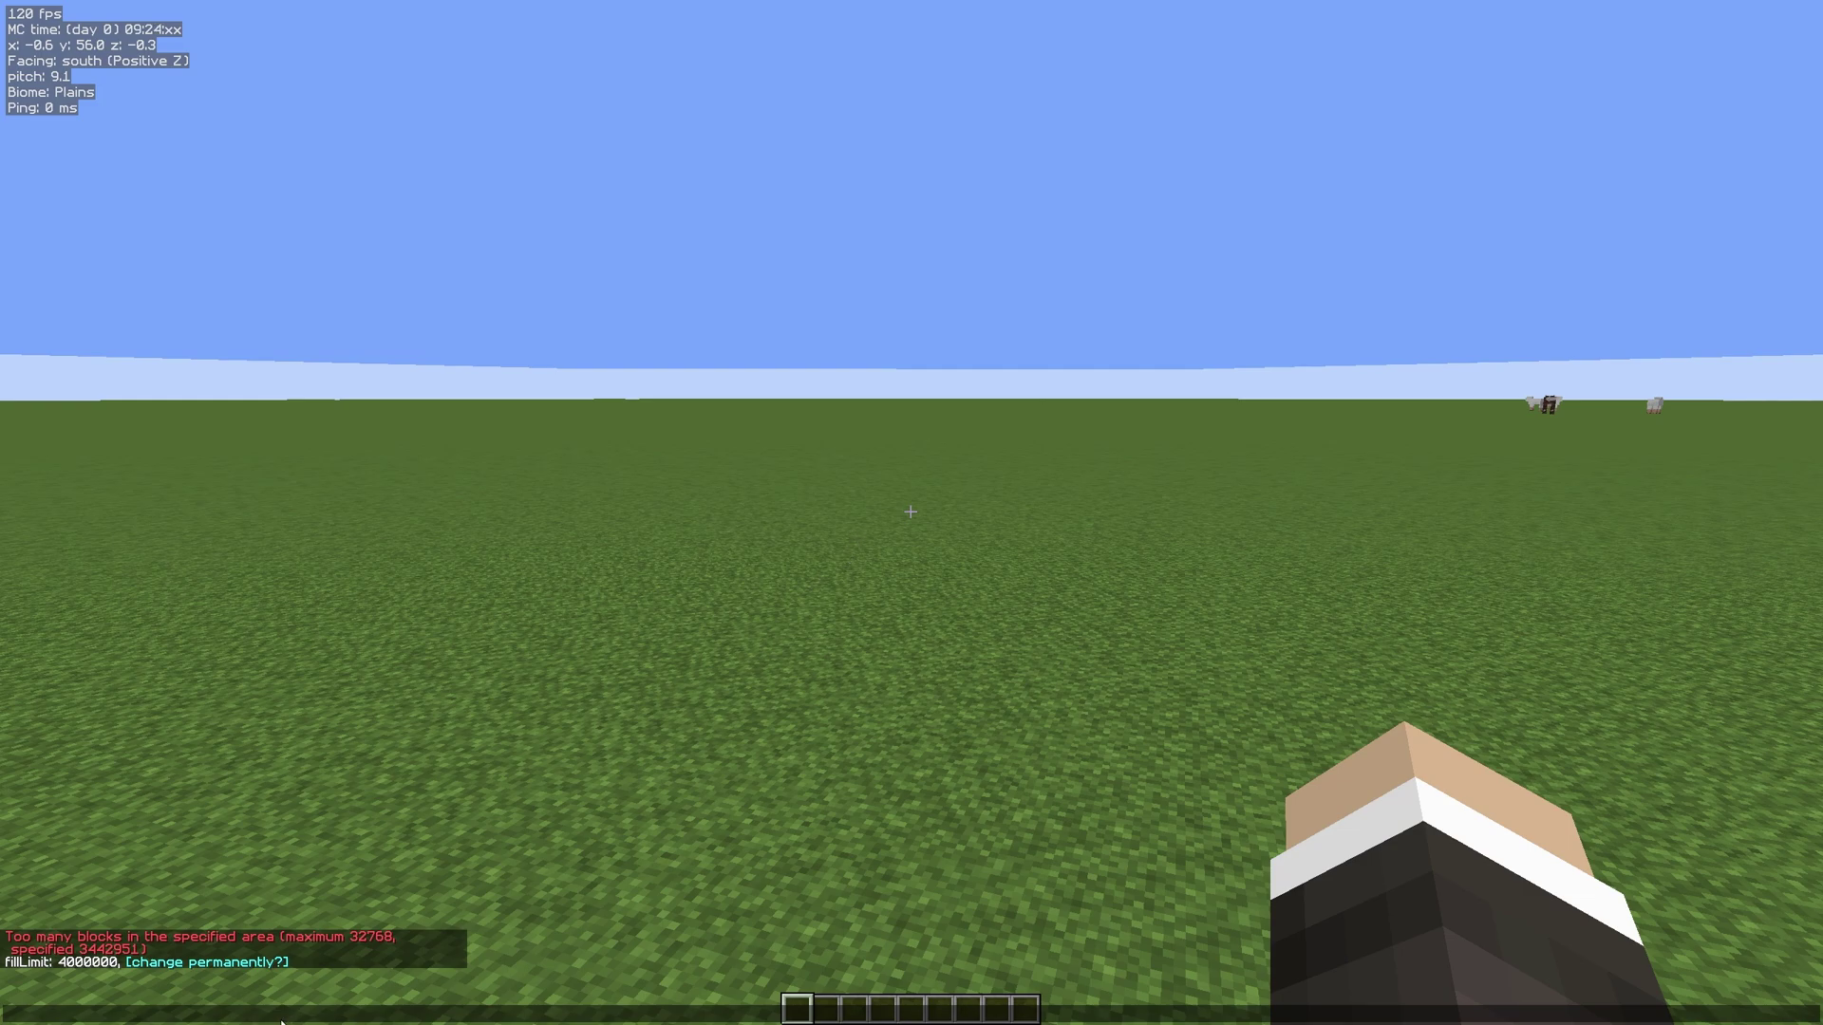
{"action": "left_click", "coordinate": [254, 963]}
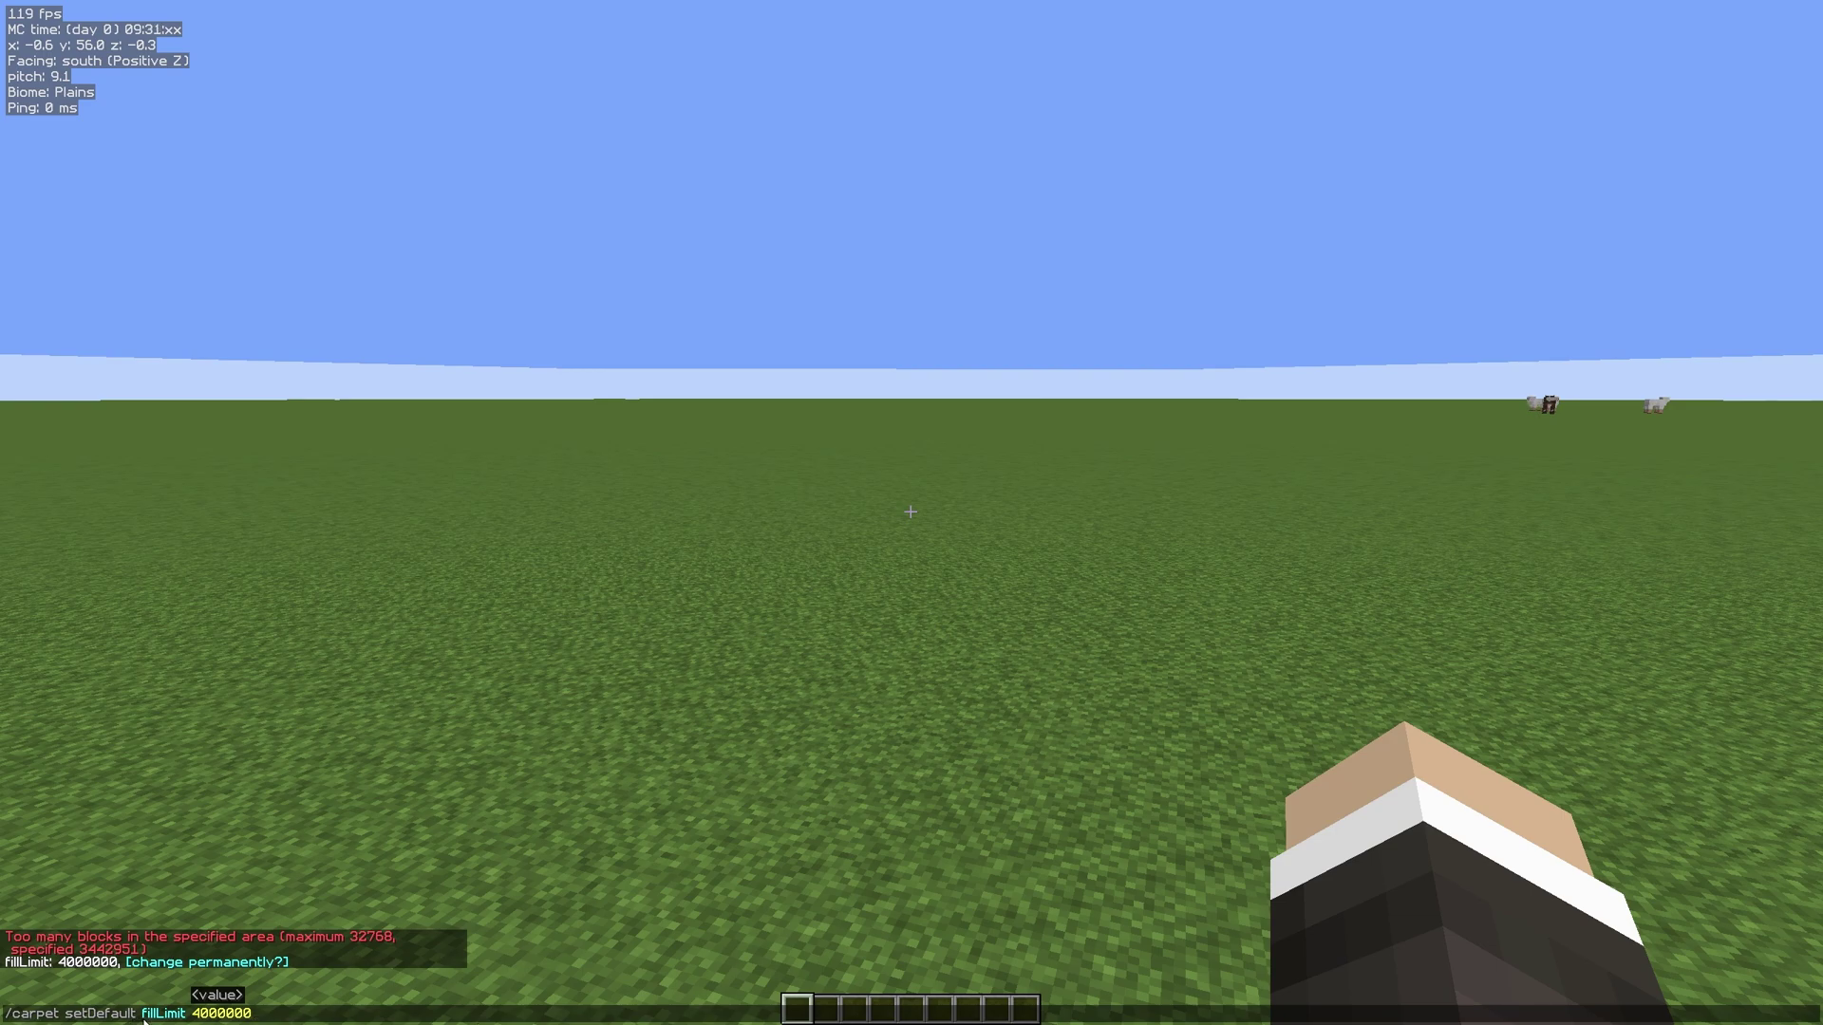
{"action": "key", "text": "Return"}
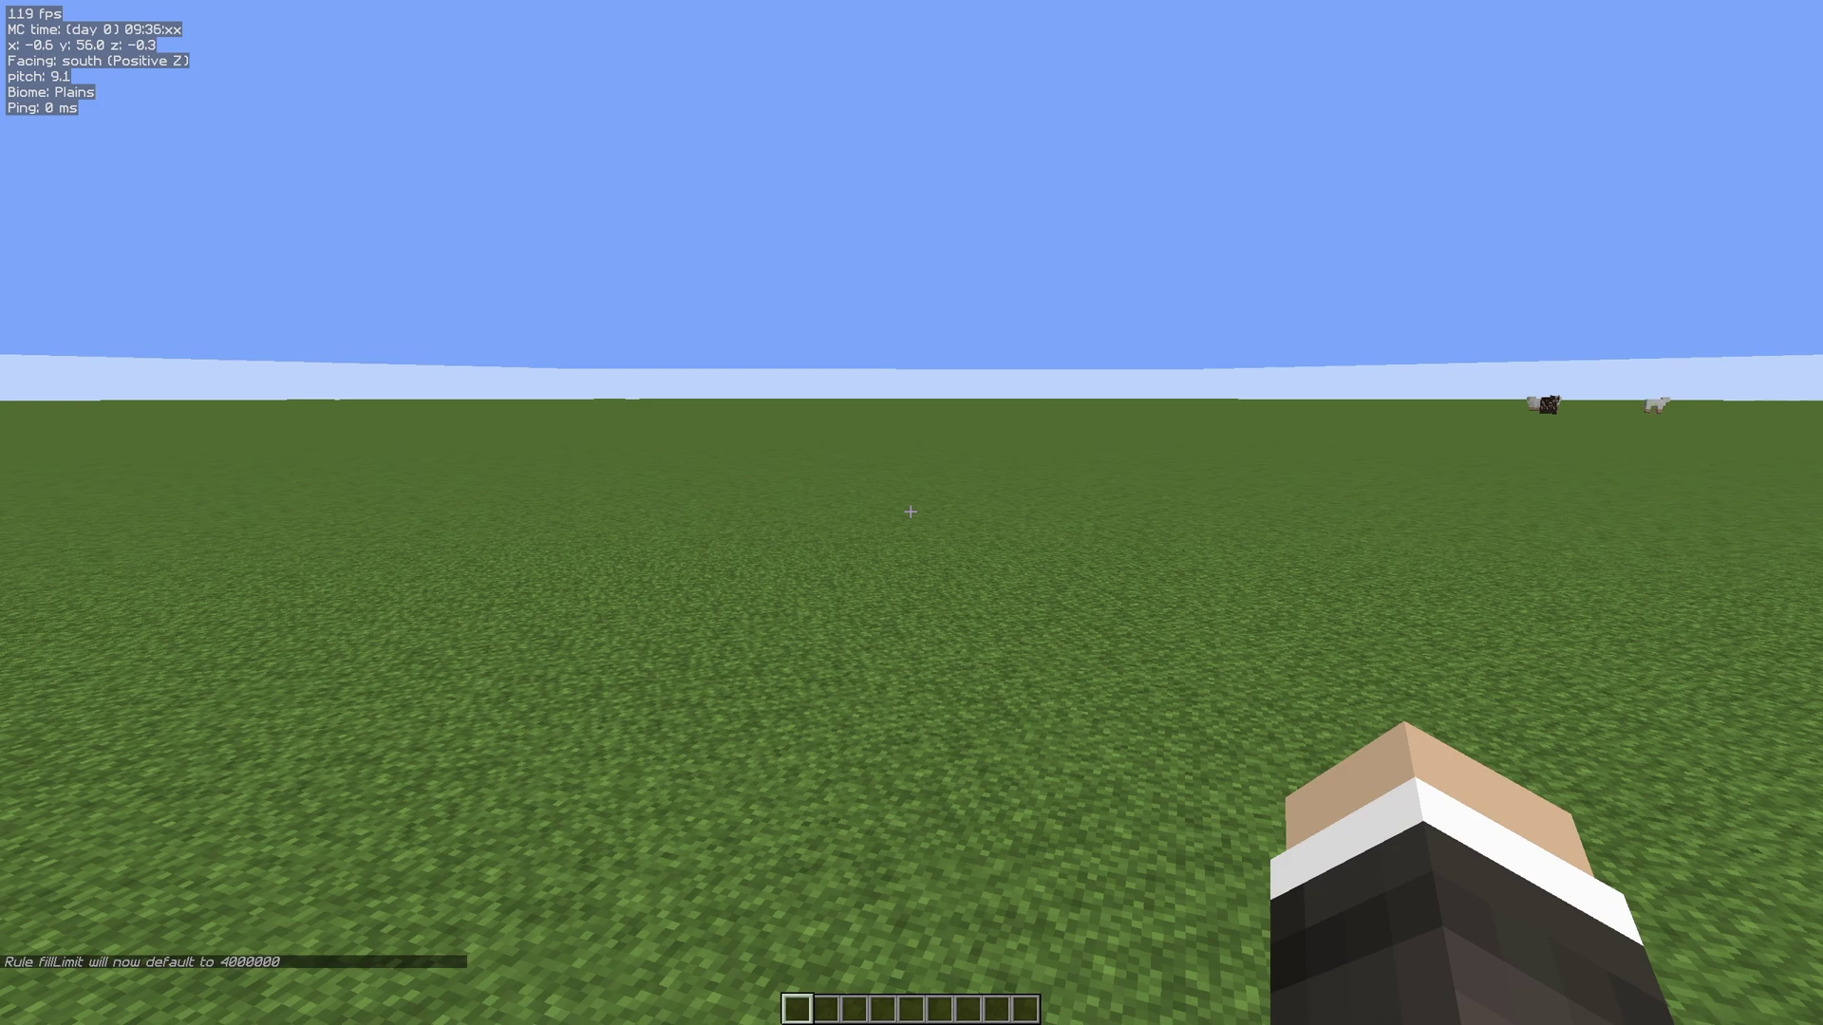
Recall and rerun the stone_bricks /fill command, filling 3442951 blocks under the raised limit
{"action": "key", "text": "t"}
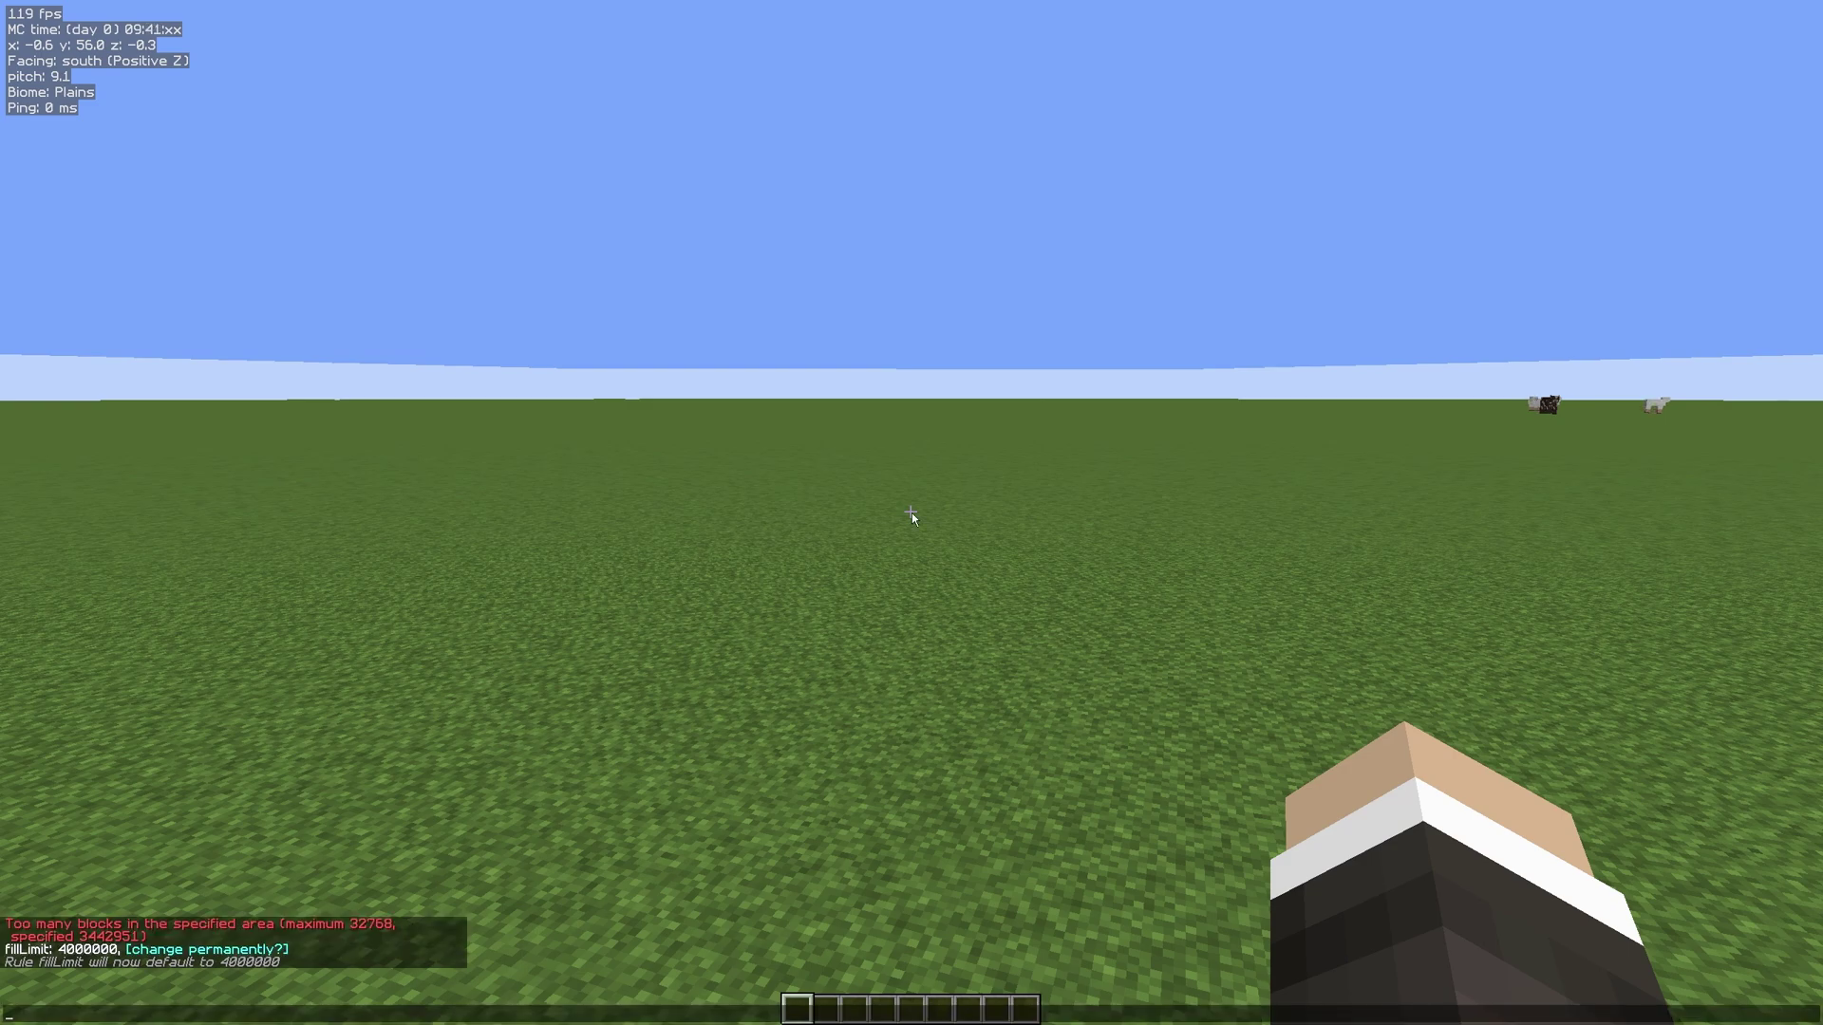
{"action": "key", "text": "Up"}
{"action": "key", "text": "Up"}
{"action": "key", "text": "Up"}
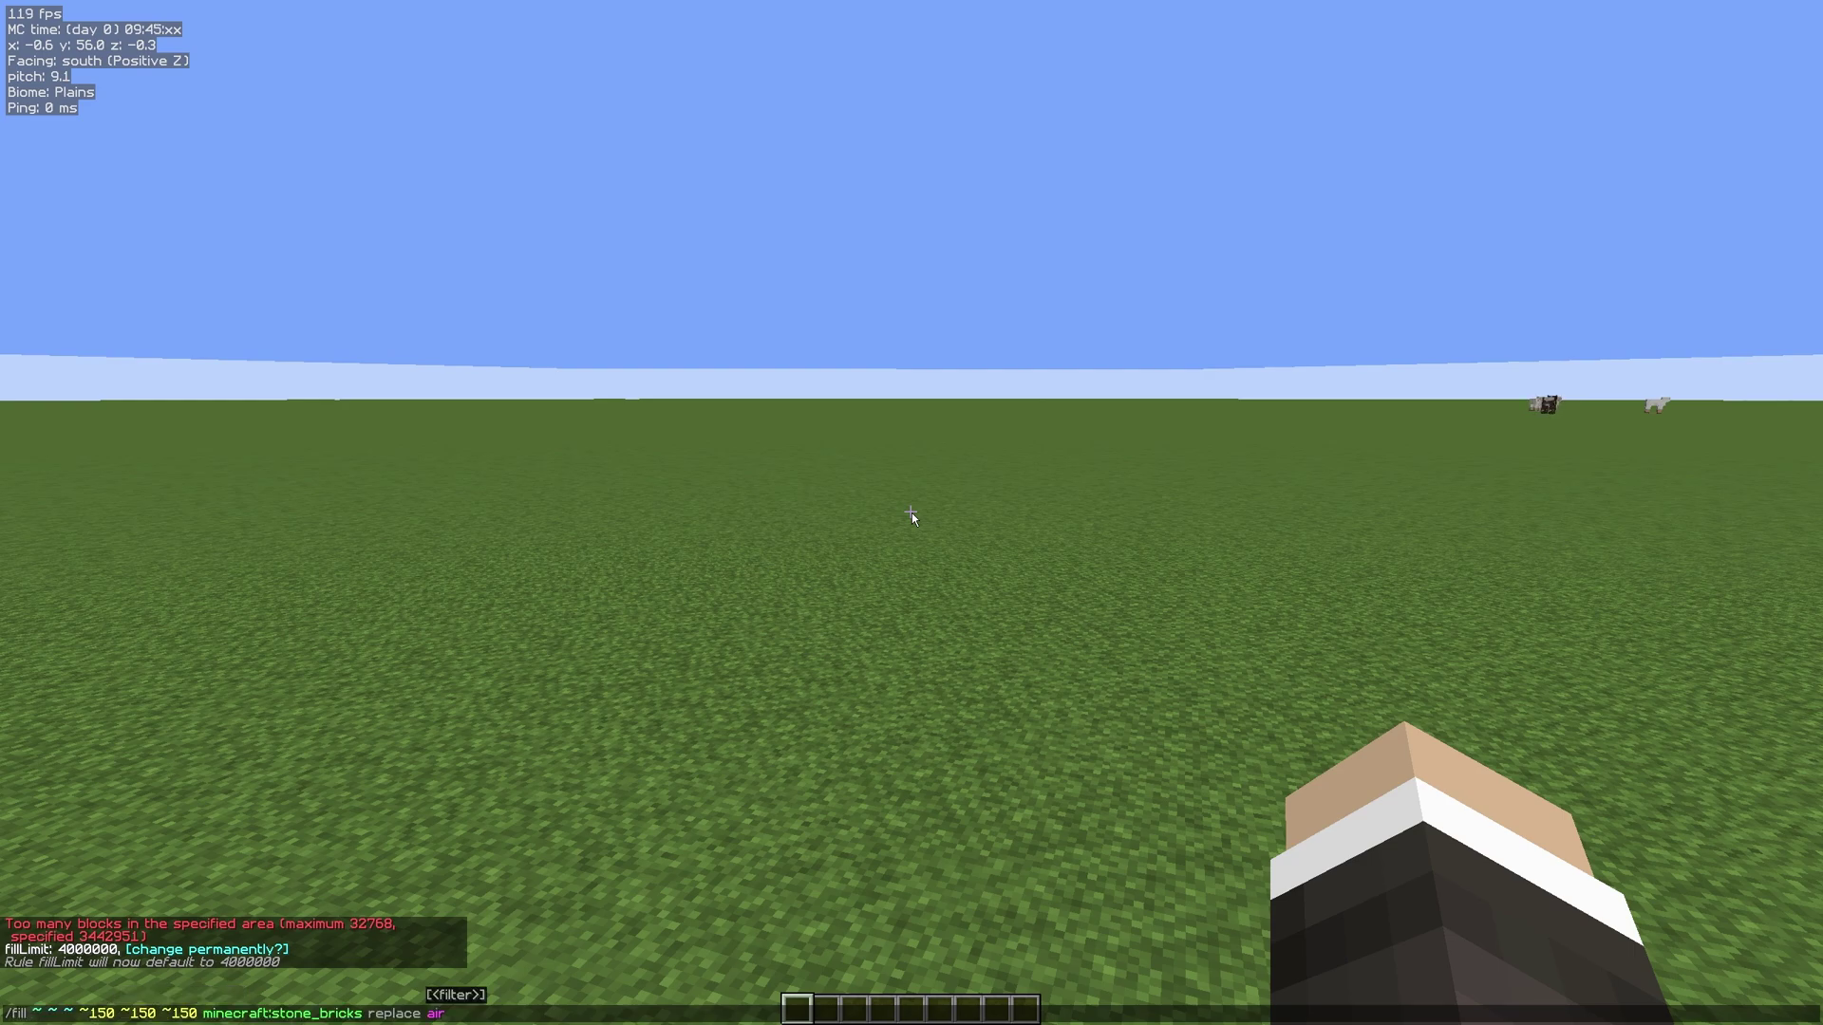
{"action": "key", "text": "Escape"}
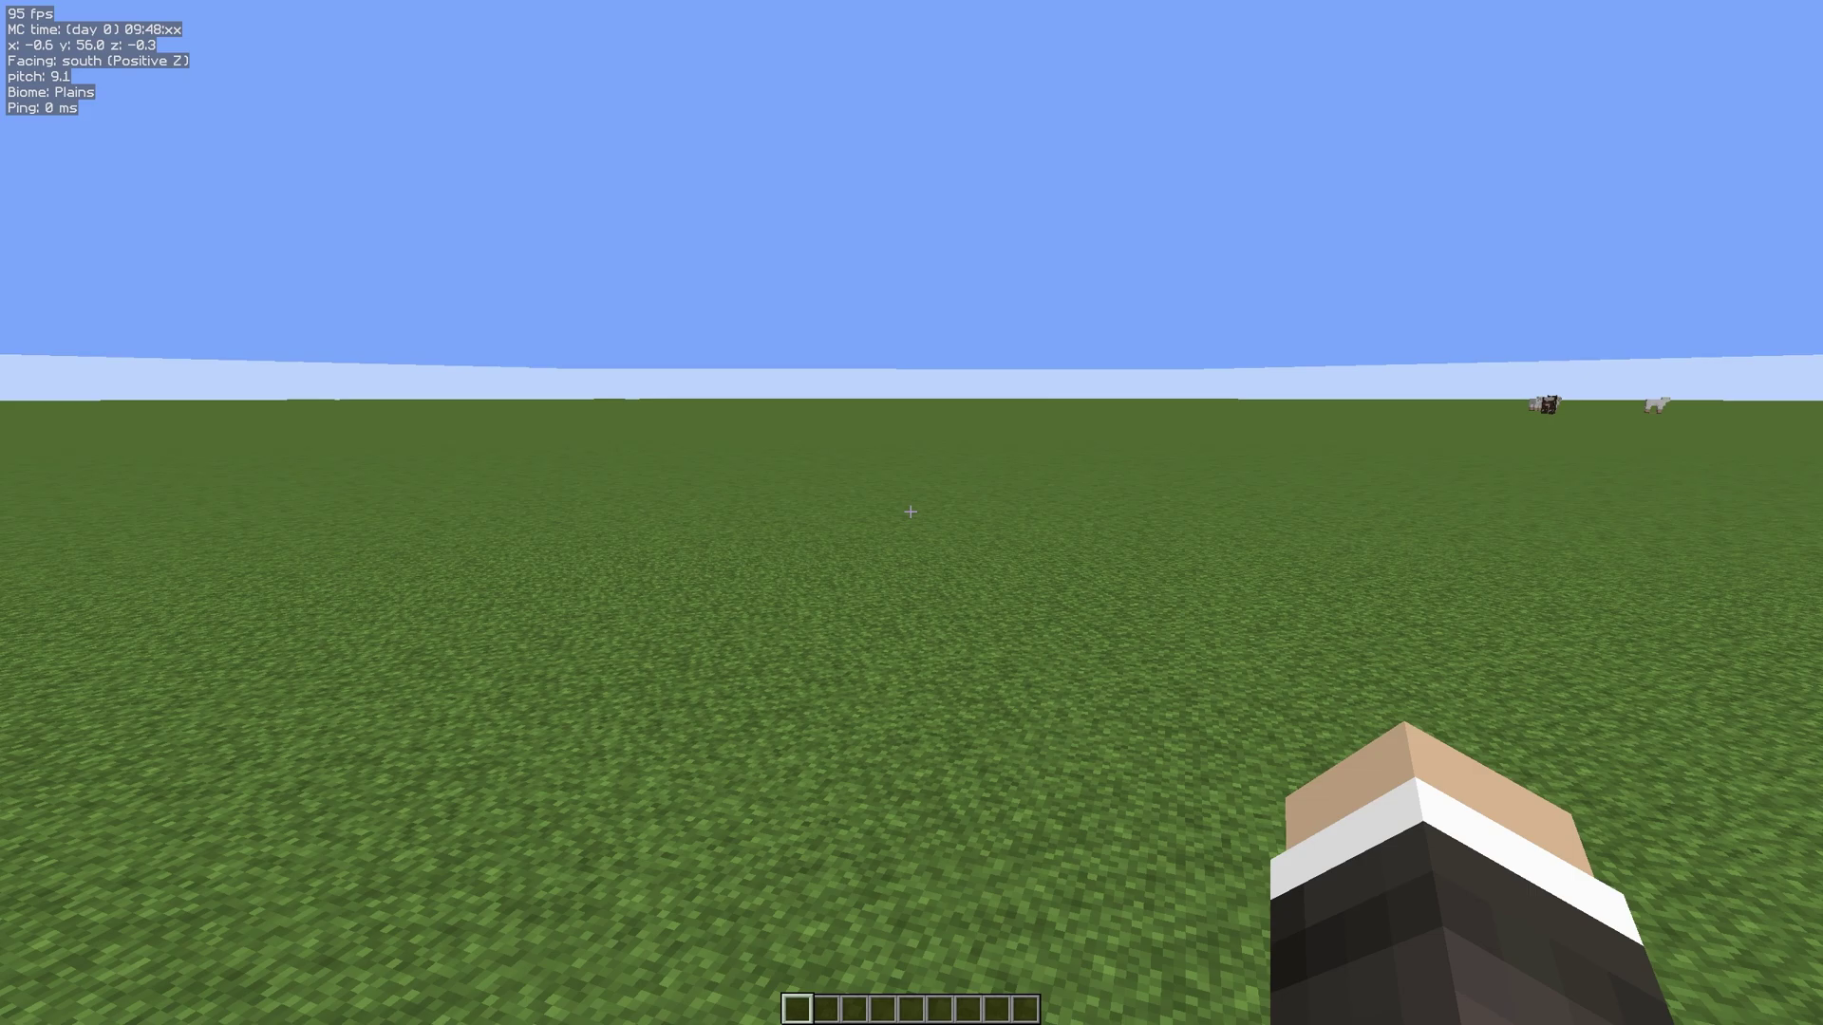
{"action": "mouse_move", "coordinate": [910, 510]}
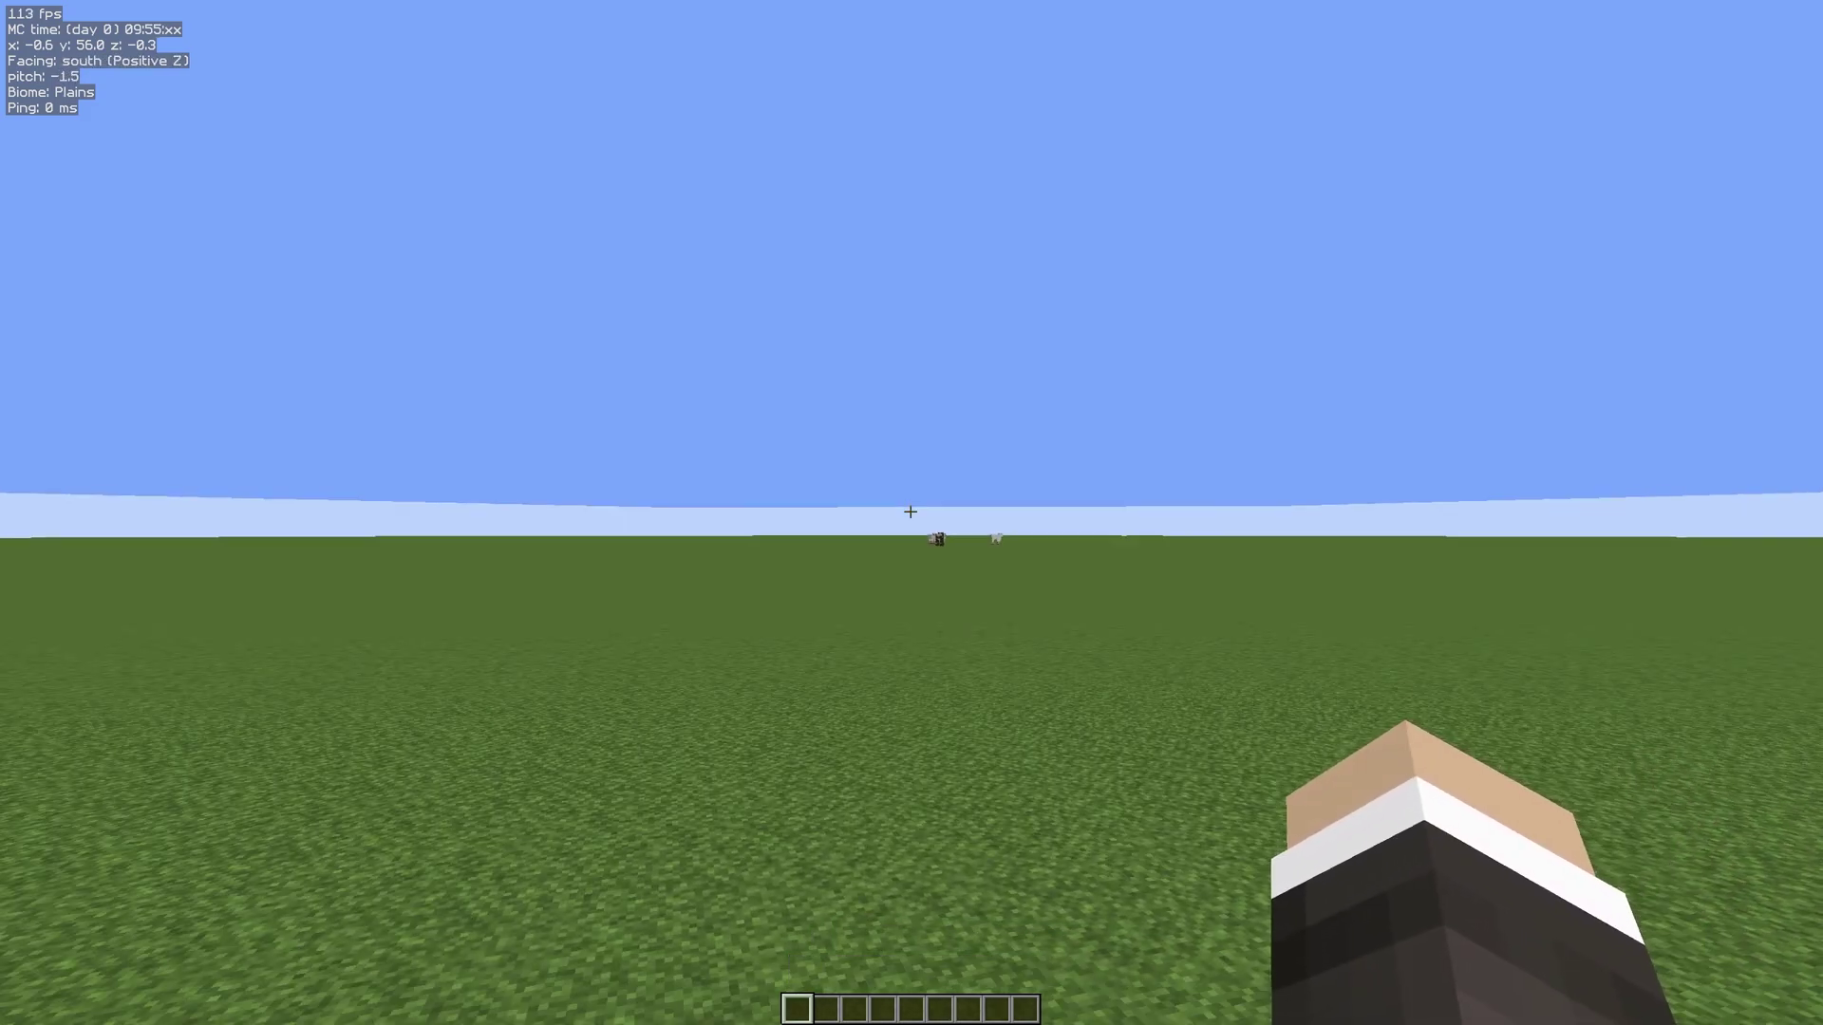
{"action": "key", "text": "t"}
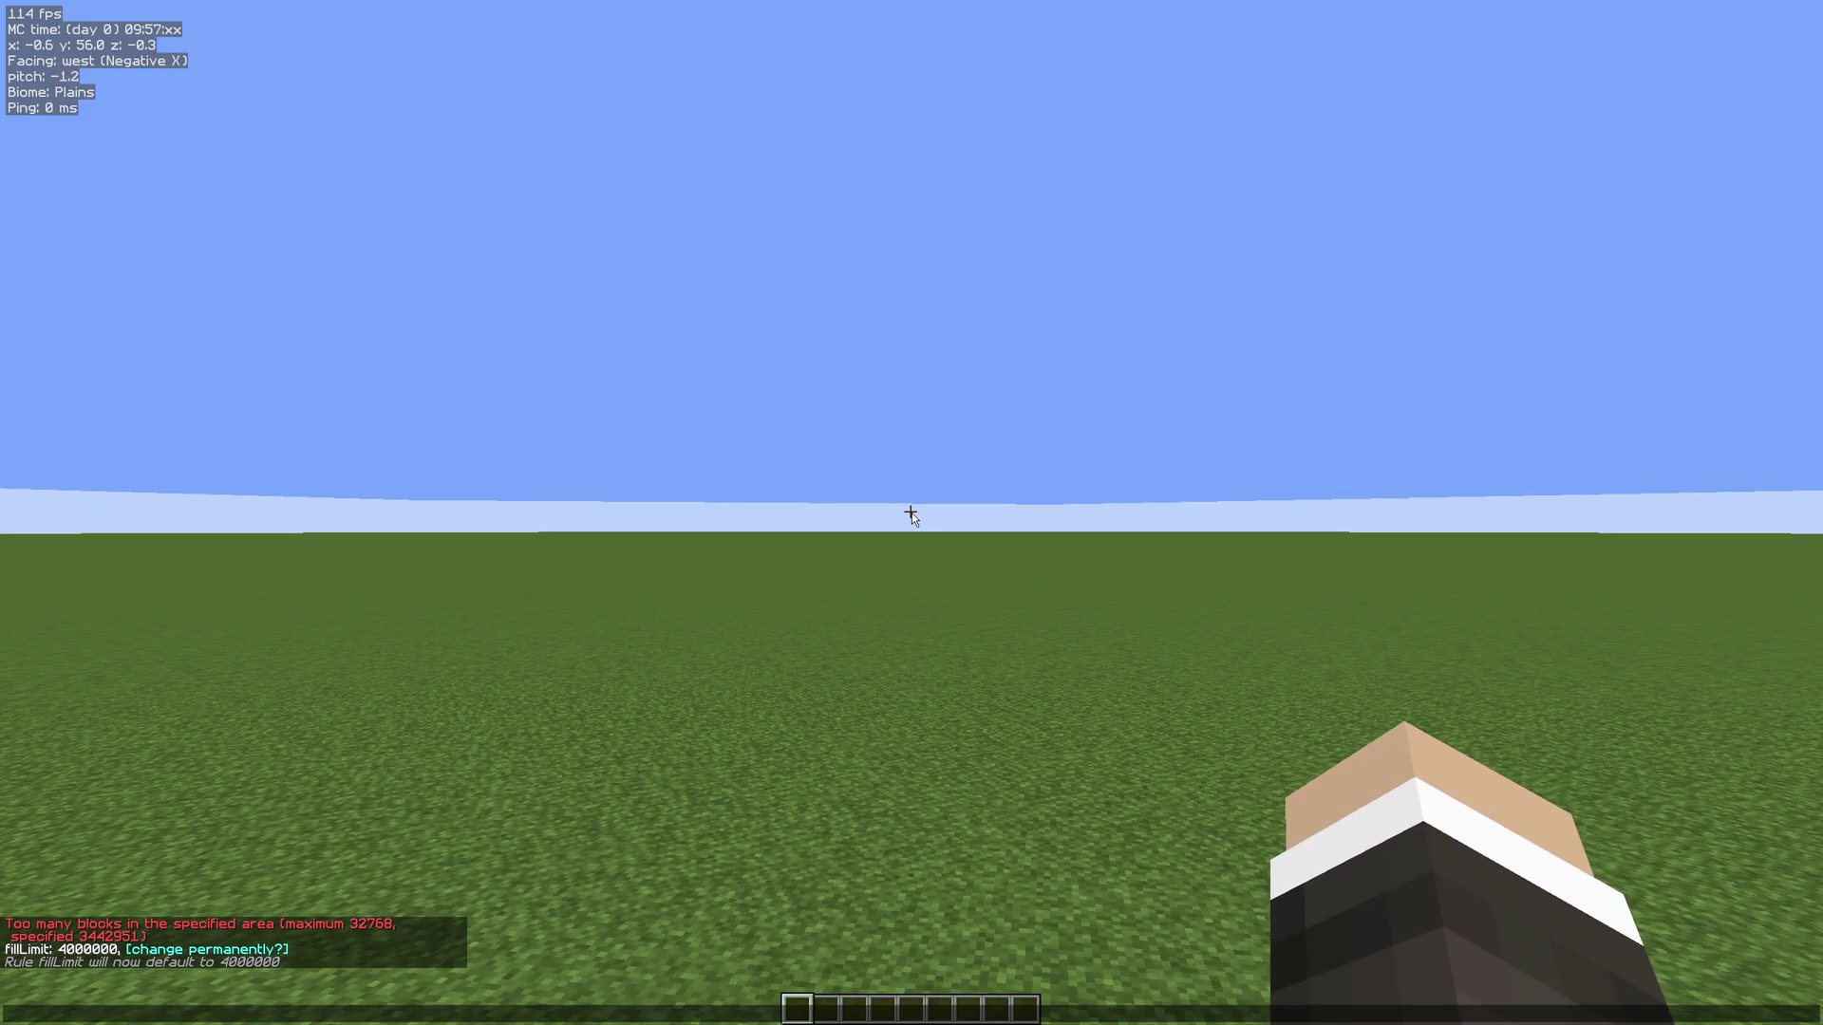
{"action": "key", "text": "Up"}
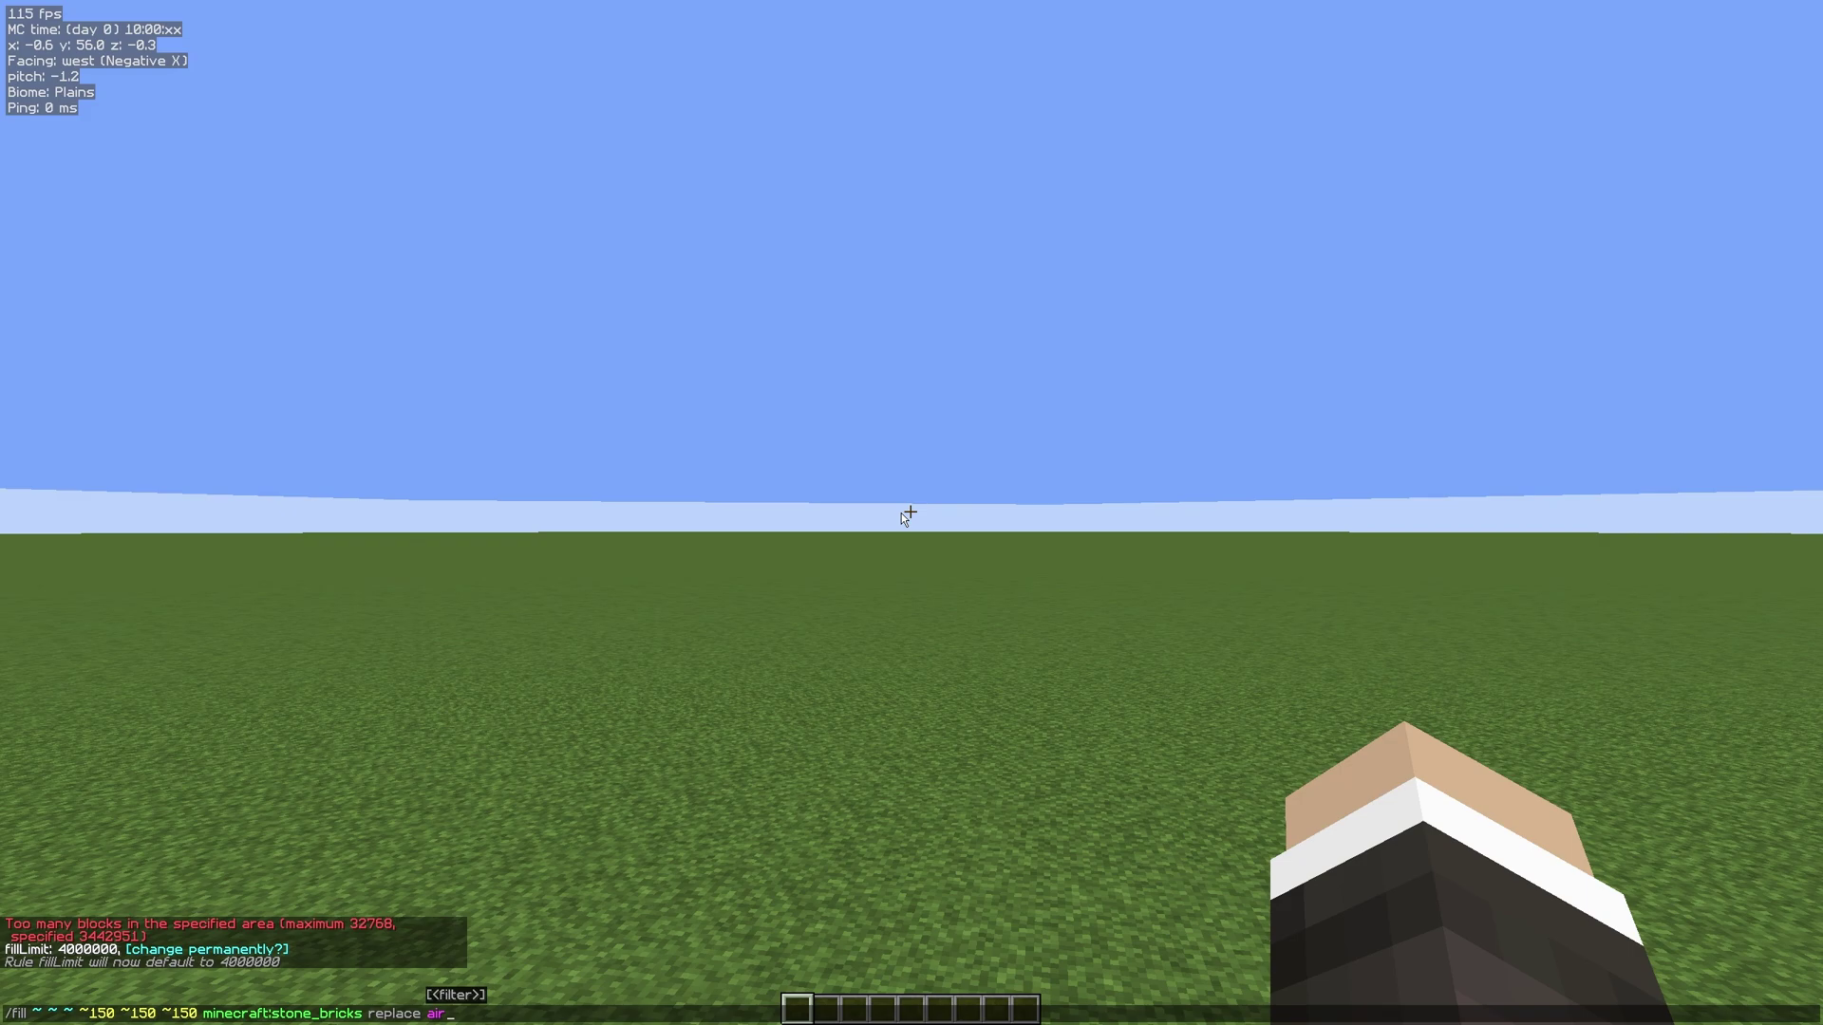
{"action": "key", "text": "BackSpace"}
{"action": "key", "text": "BackSpace"}
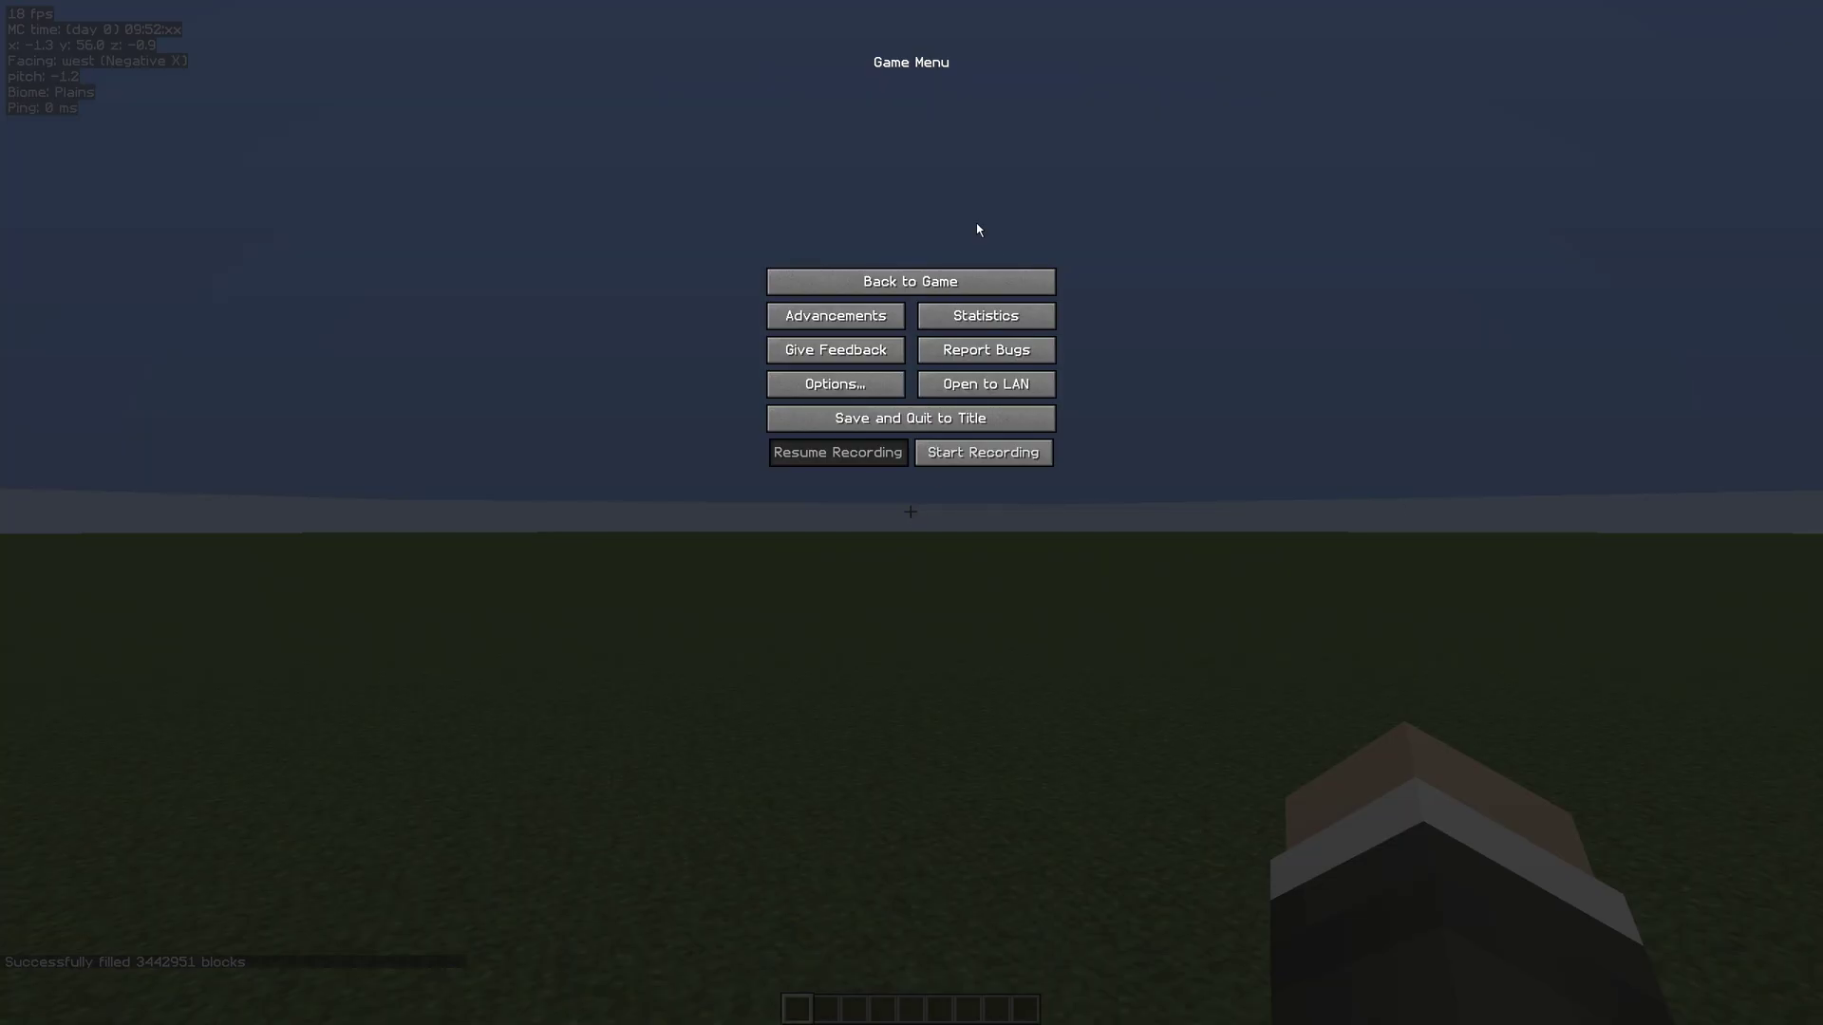
Resume play and fly back and upward until the stone-brick cube's flat top is visible
{"action": "left_click", "coordinate": [978, 277]}
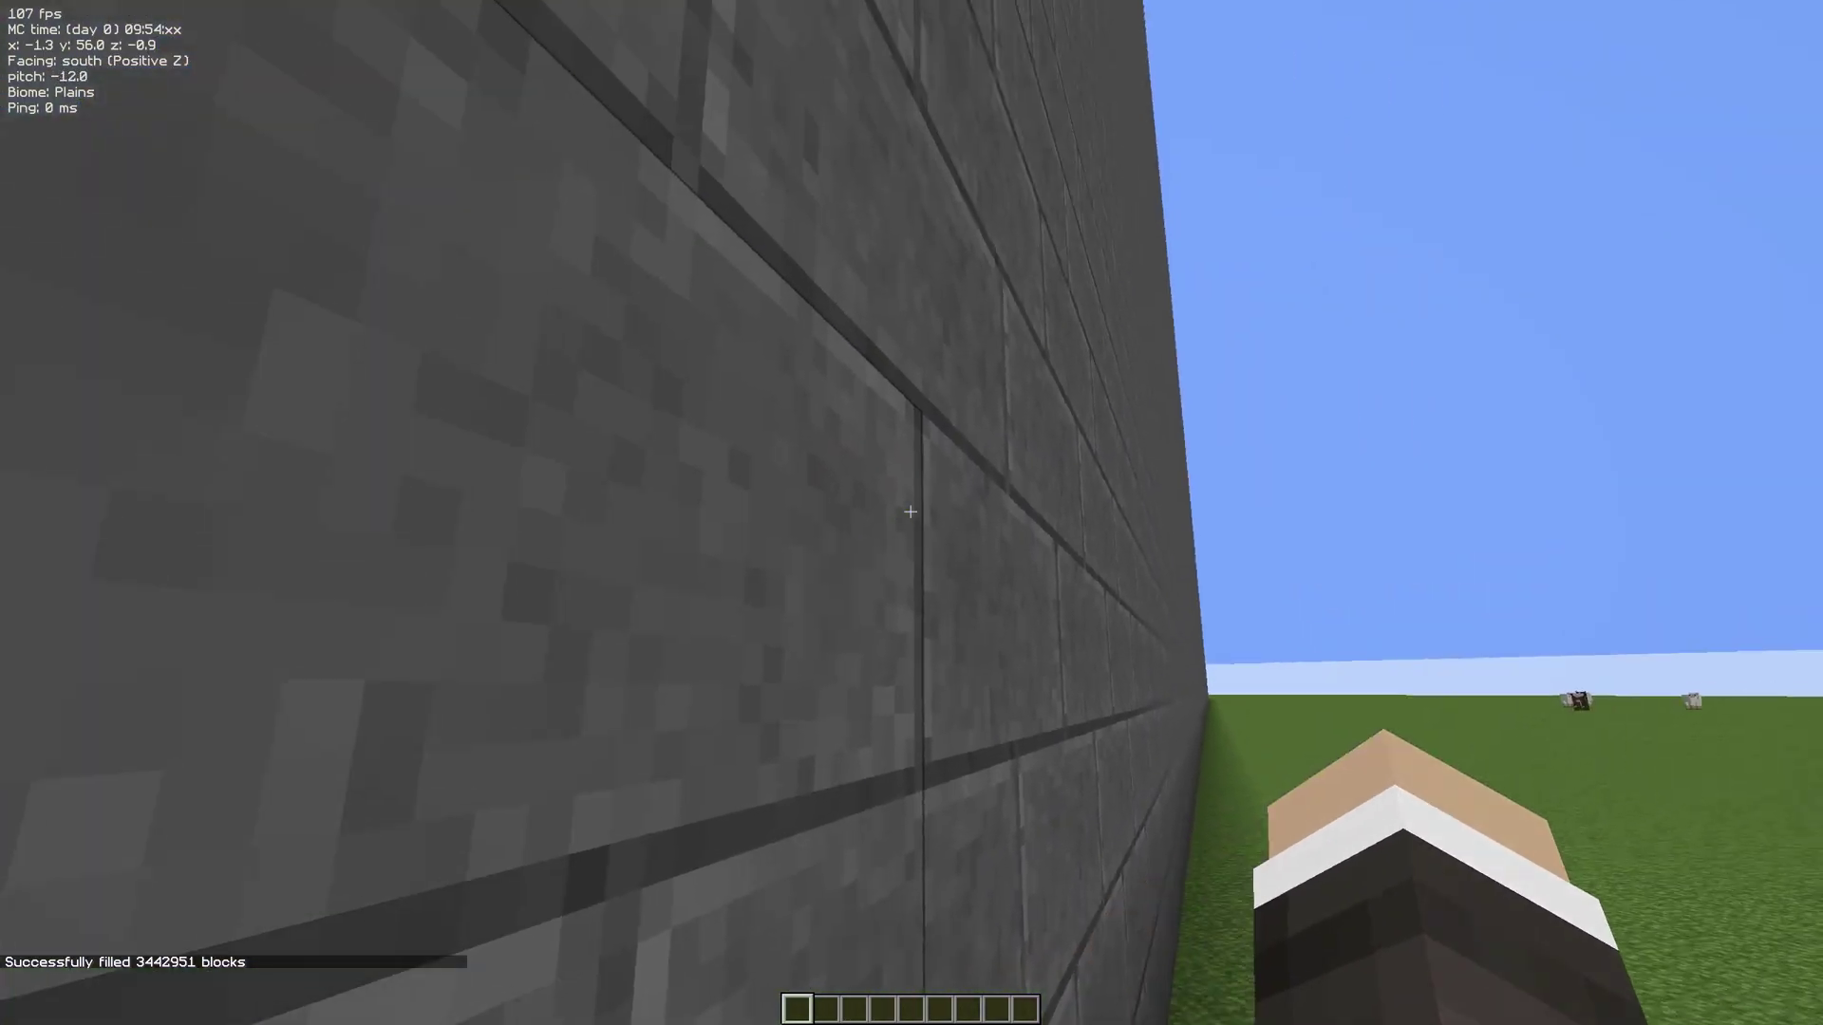
{"action": "key", "text": "s"}
{"action": "key", "text": "a"}
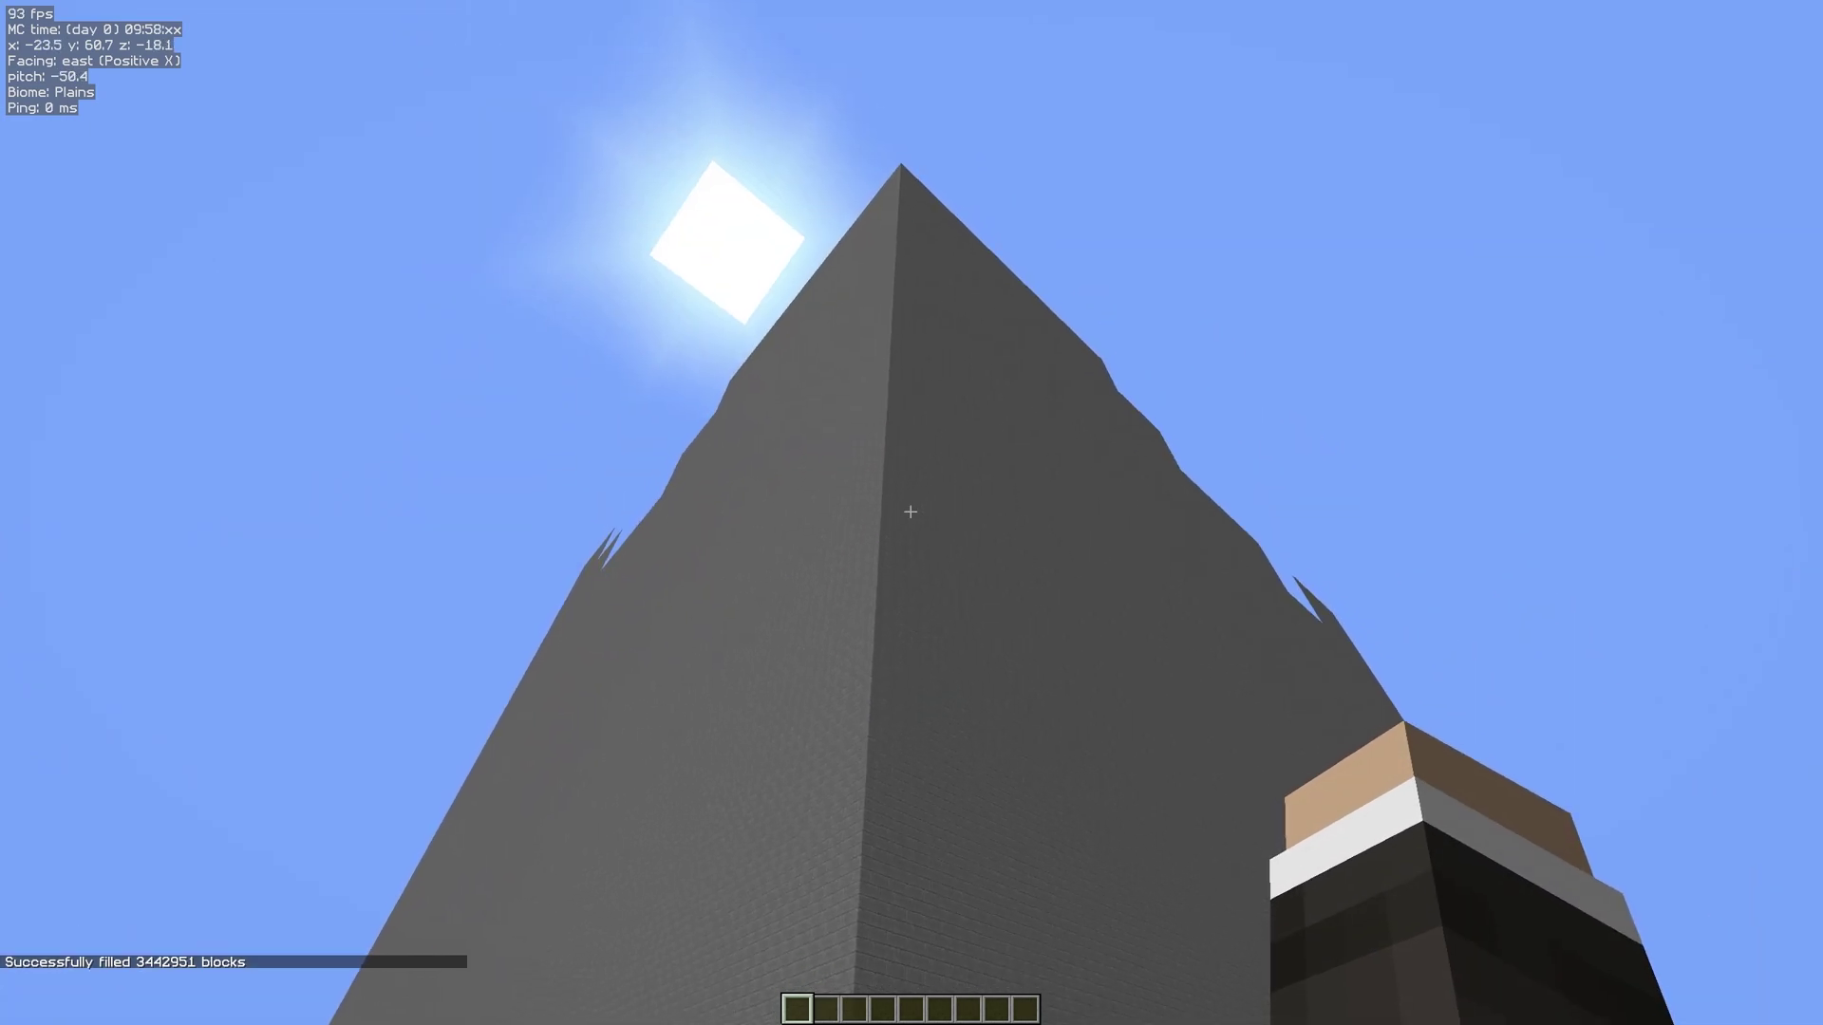
{"action": "key", "text": "s"}
{"action": "key", "text": "space"}
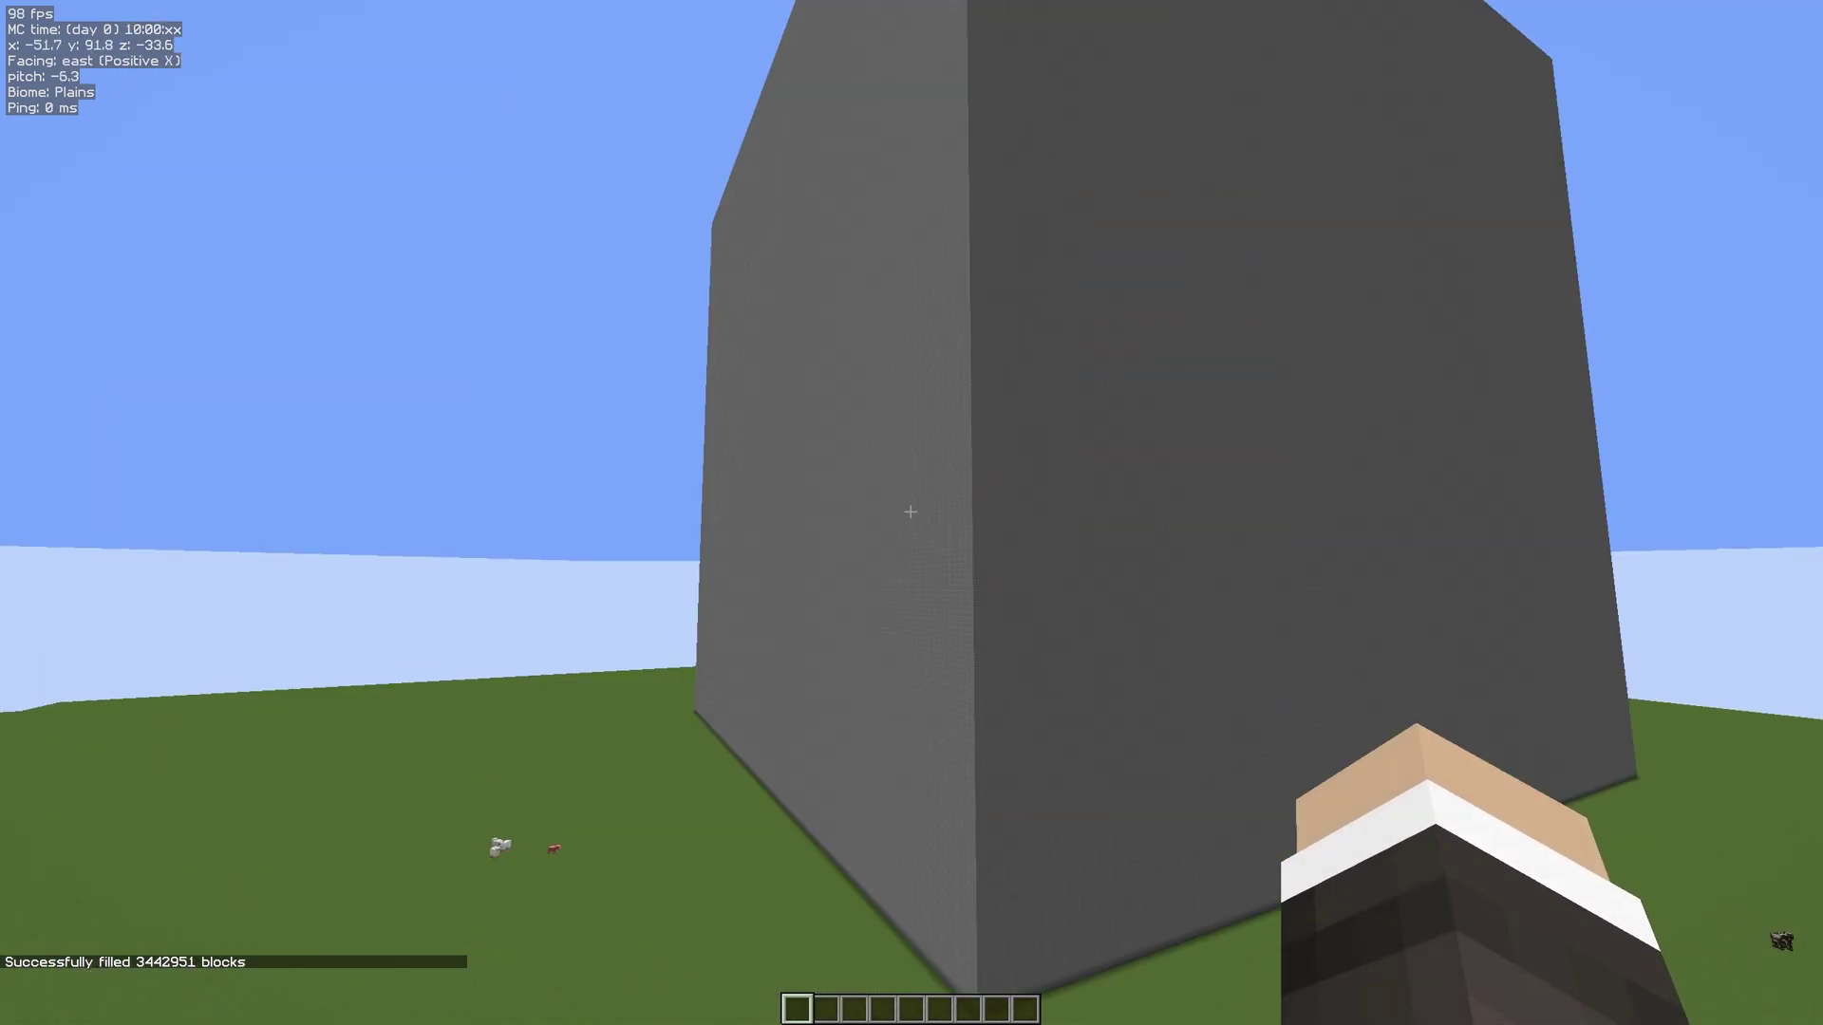
{"action": "key", "text": "space"}
{"action": "key", "text": "s"}
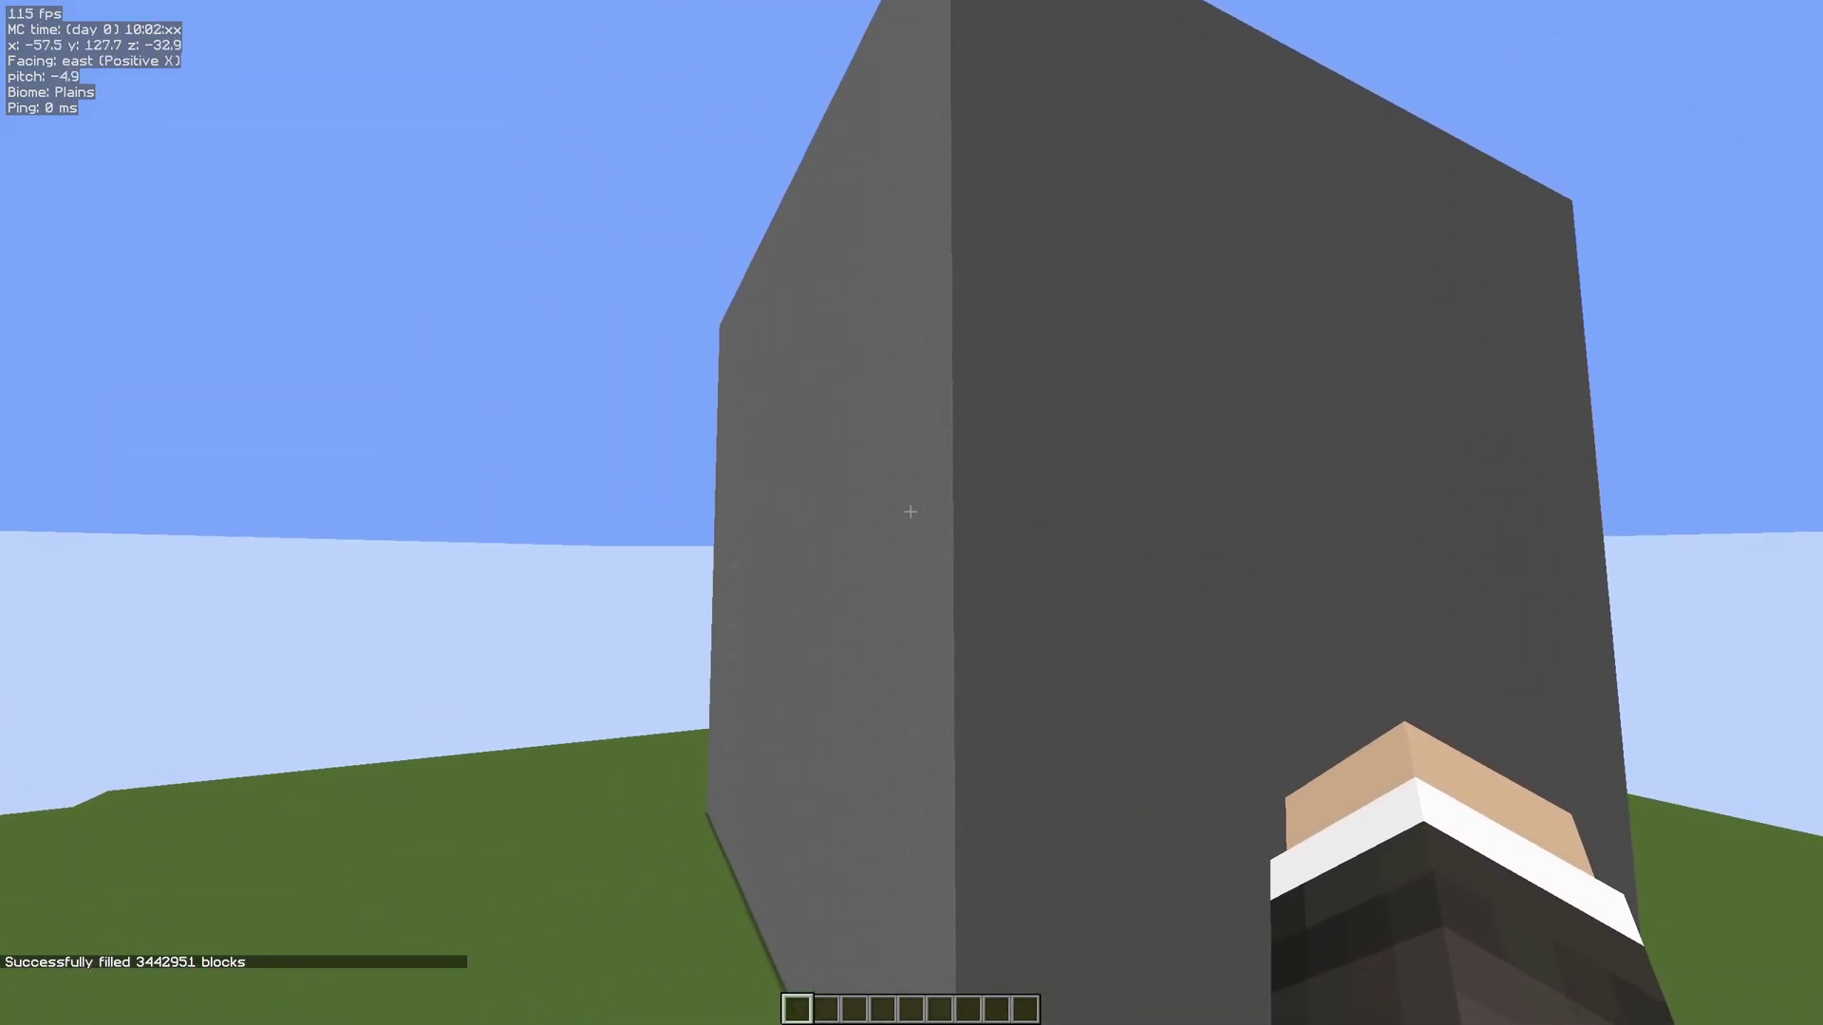
{"action": "key", "text": "space"}
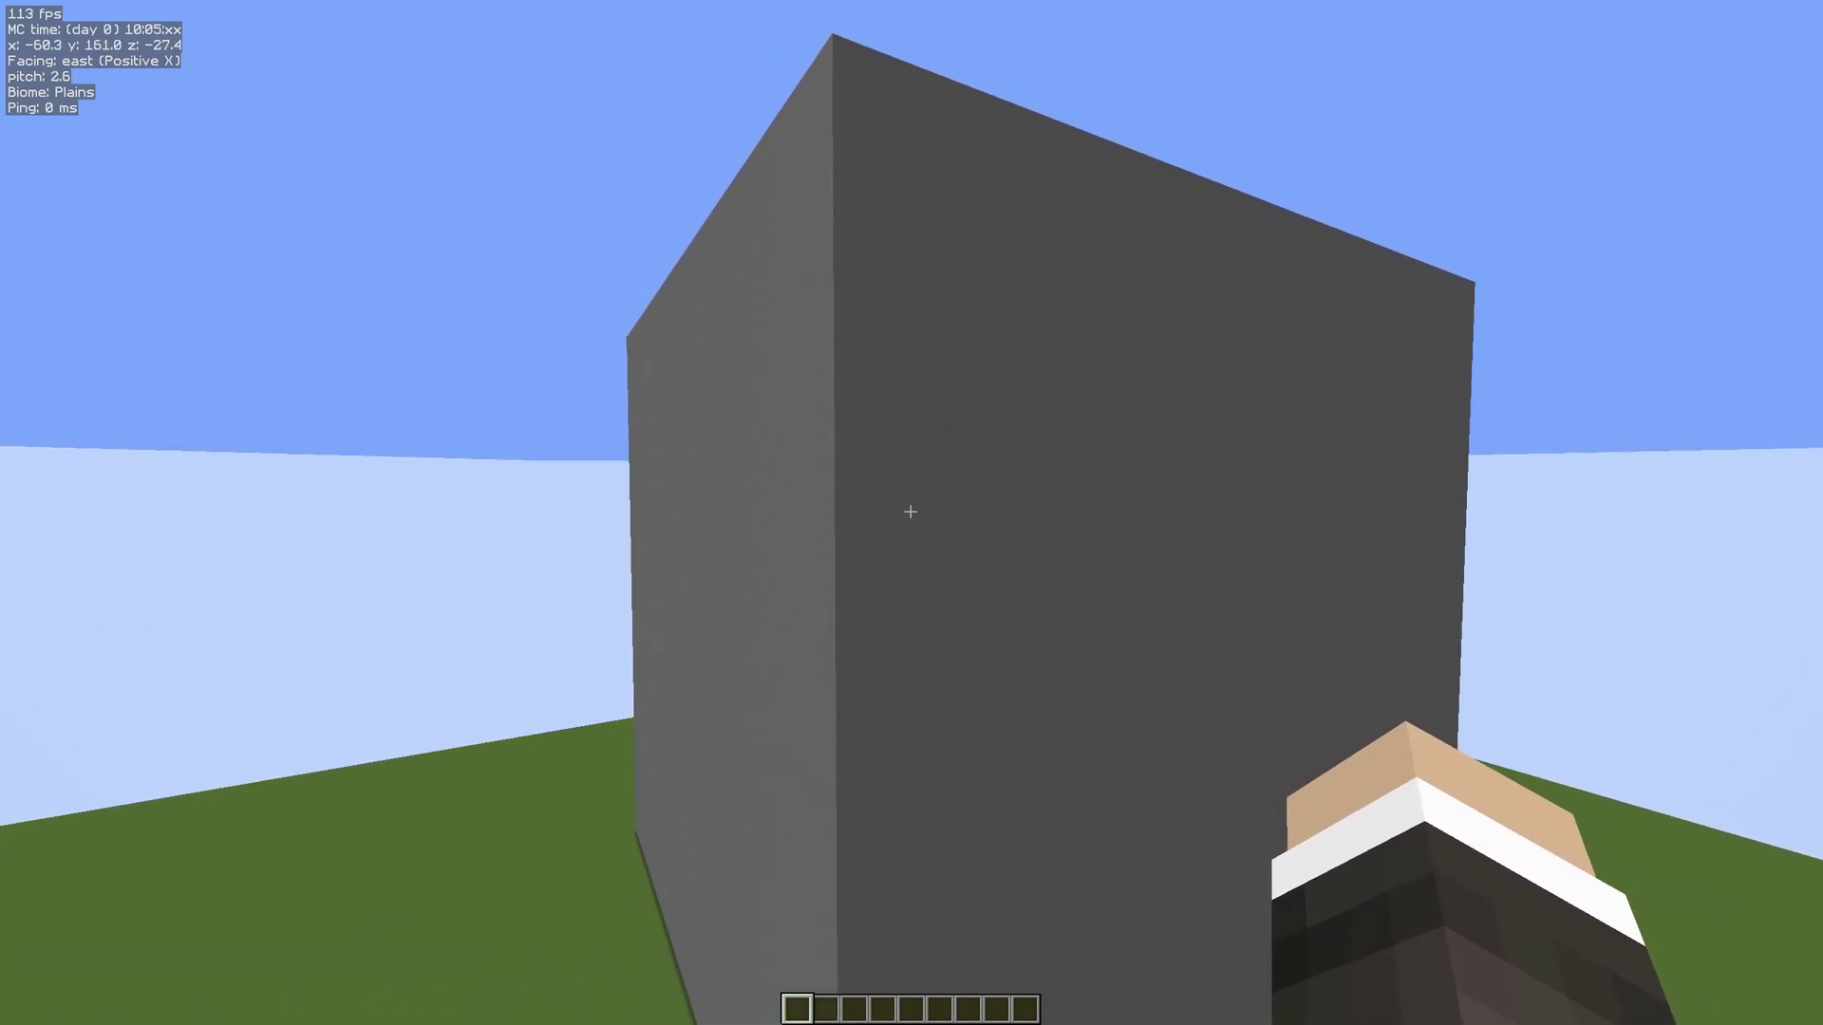
{"action": "key", "text": "space"}
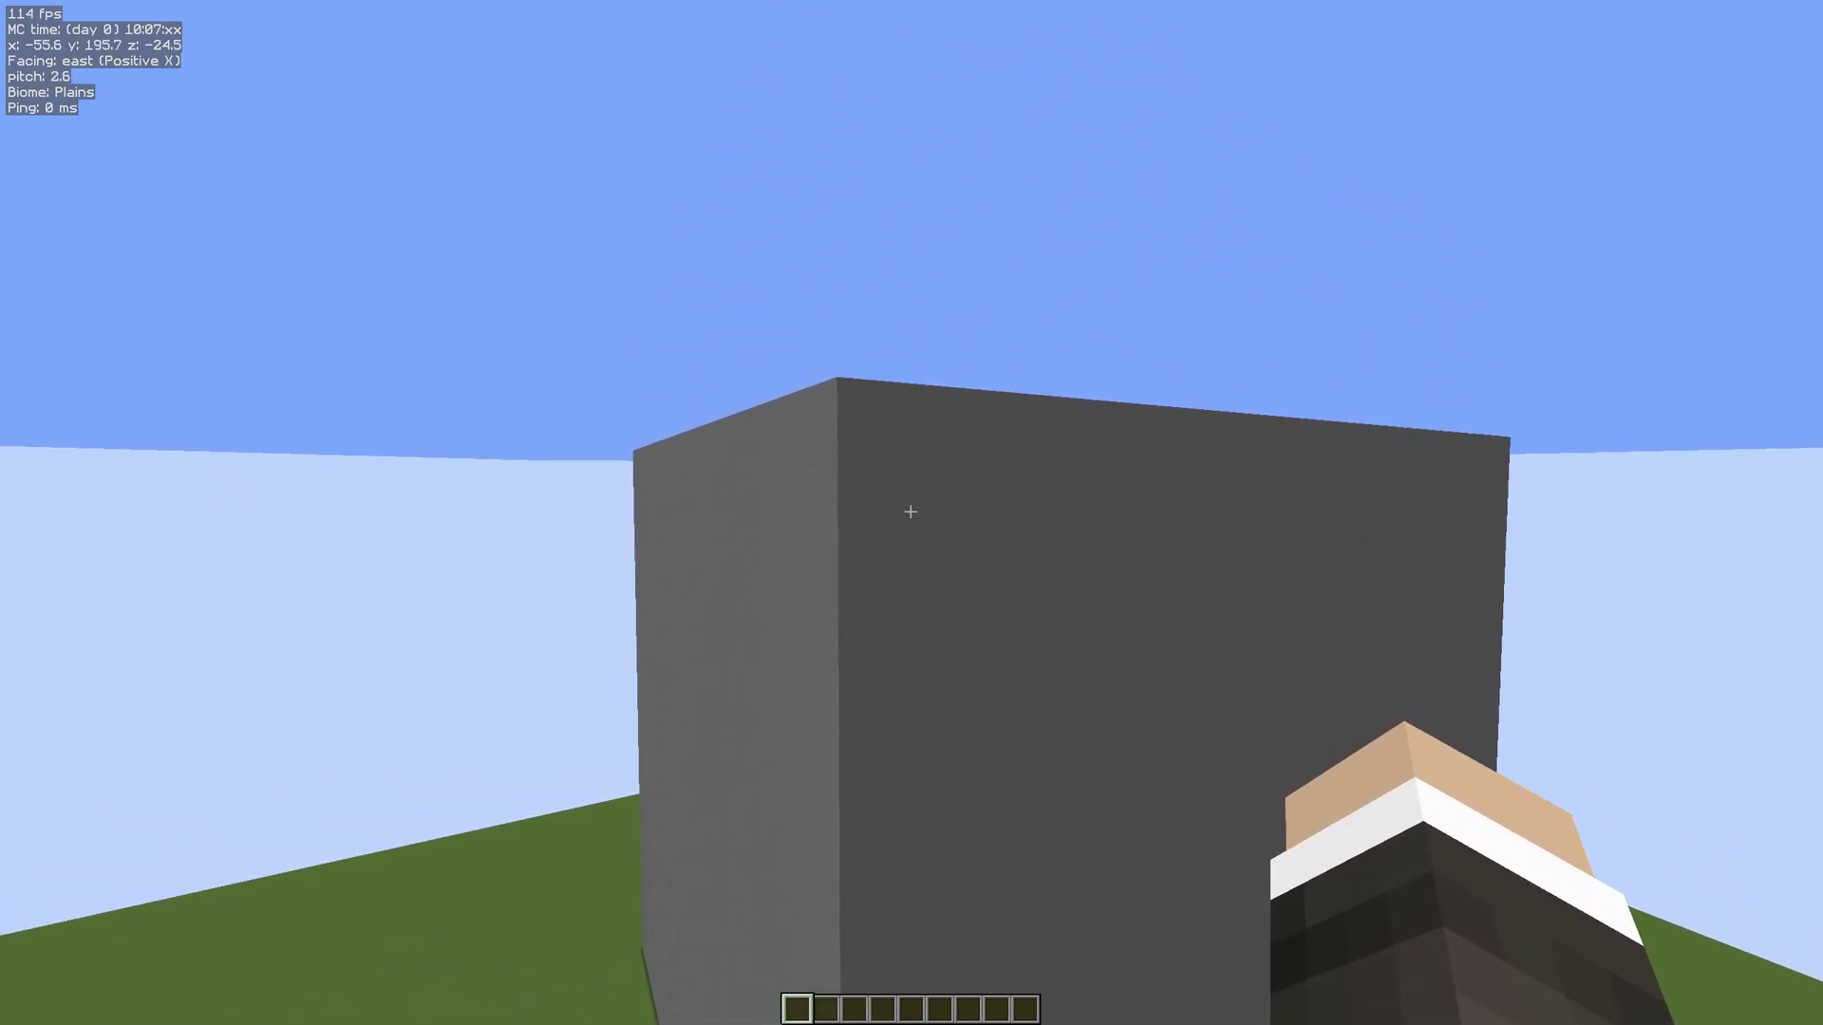
{"action": "key", "text": "space"}
{"action": "key", "text": "w"}
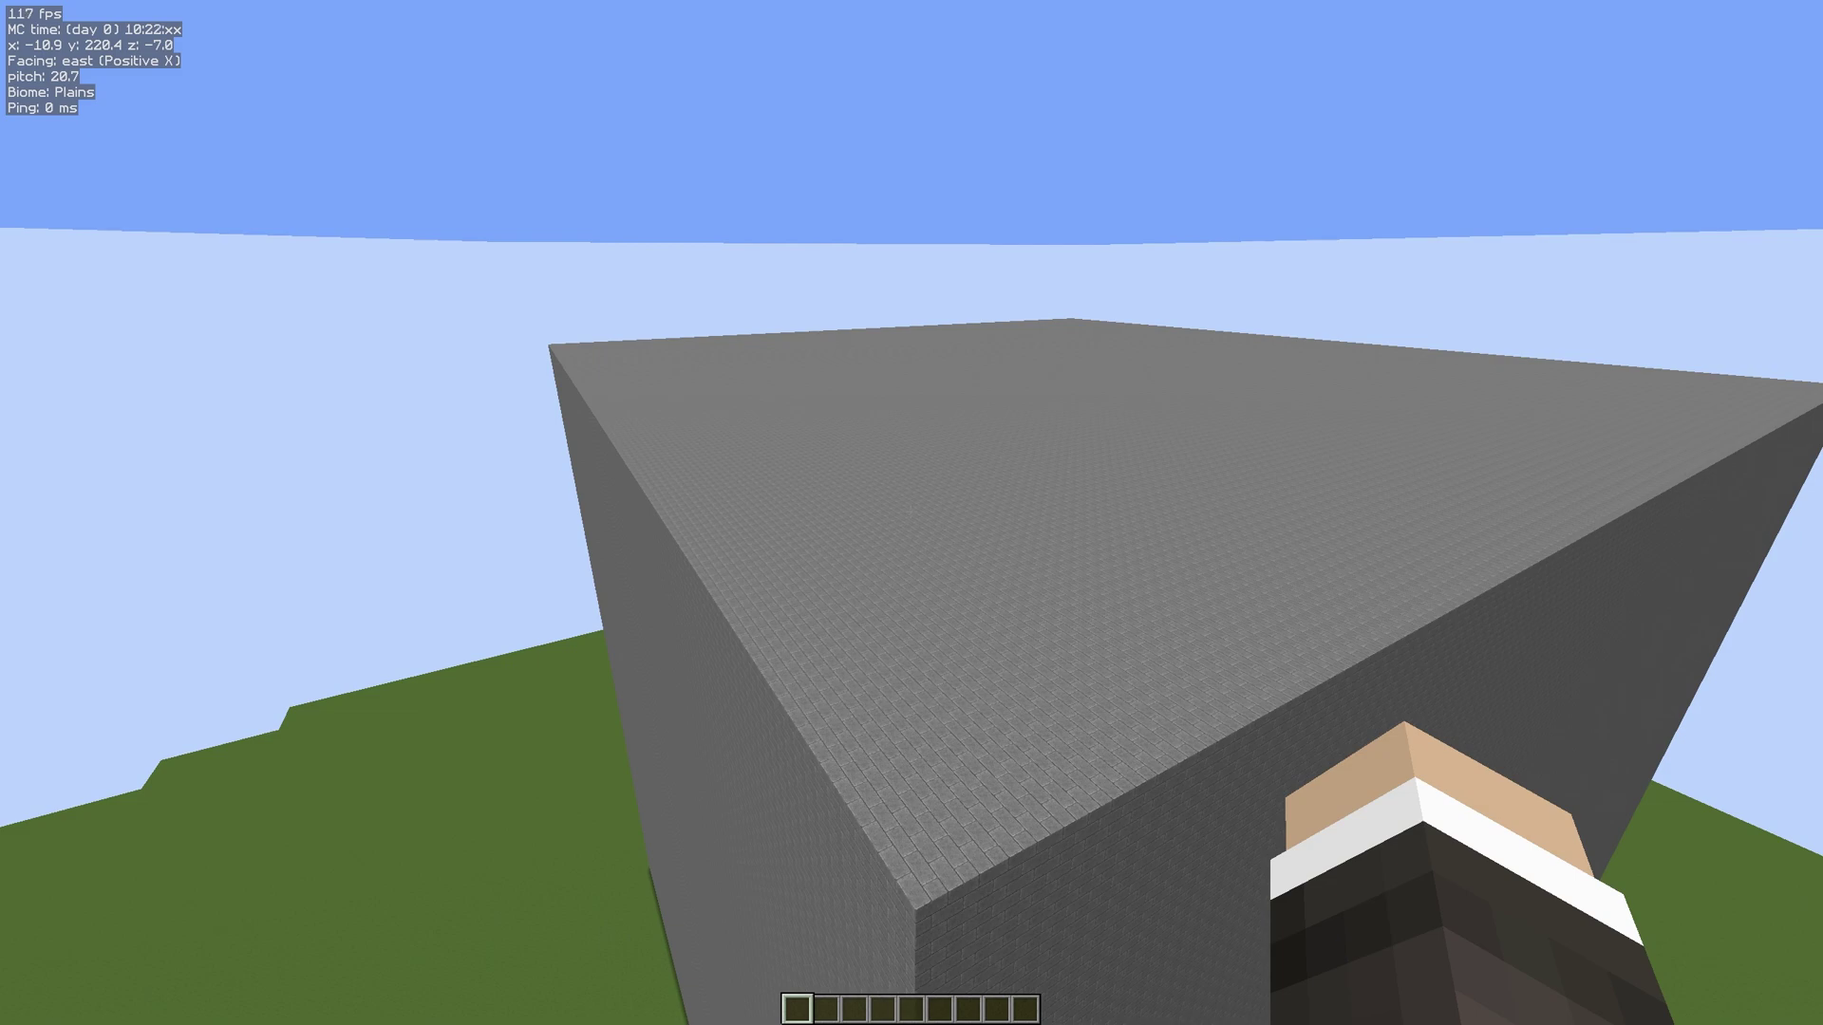
{"action": "key", "text": "s"}
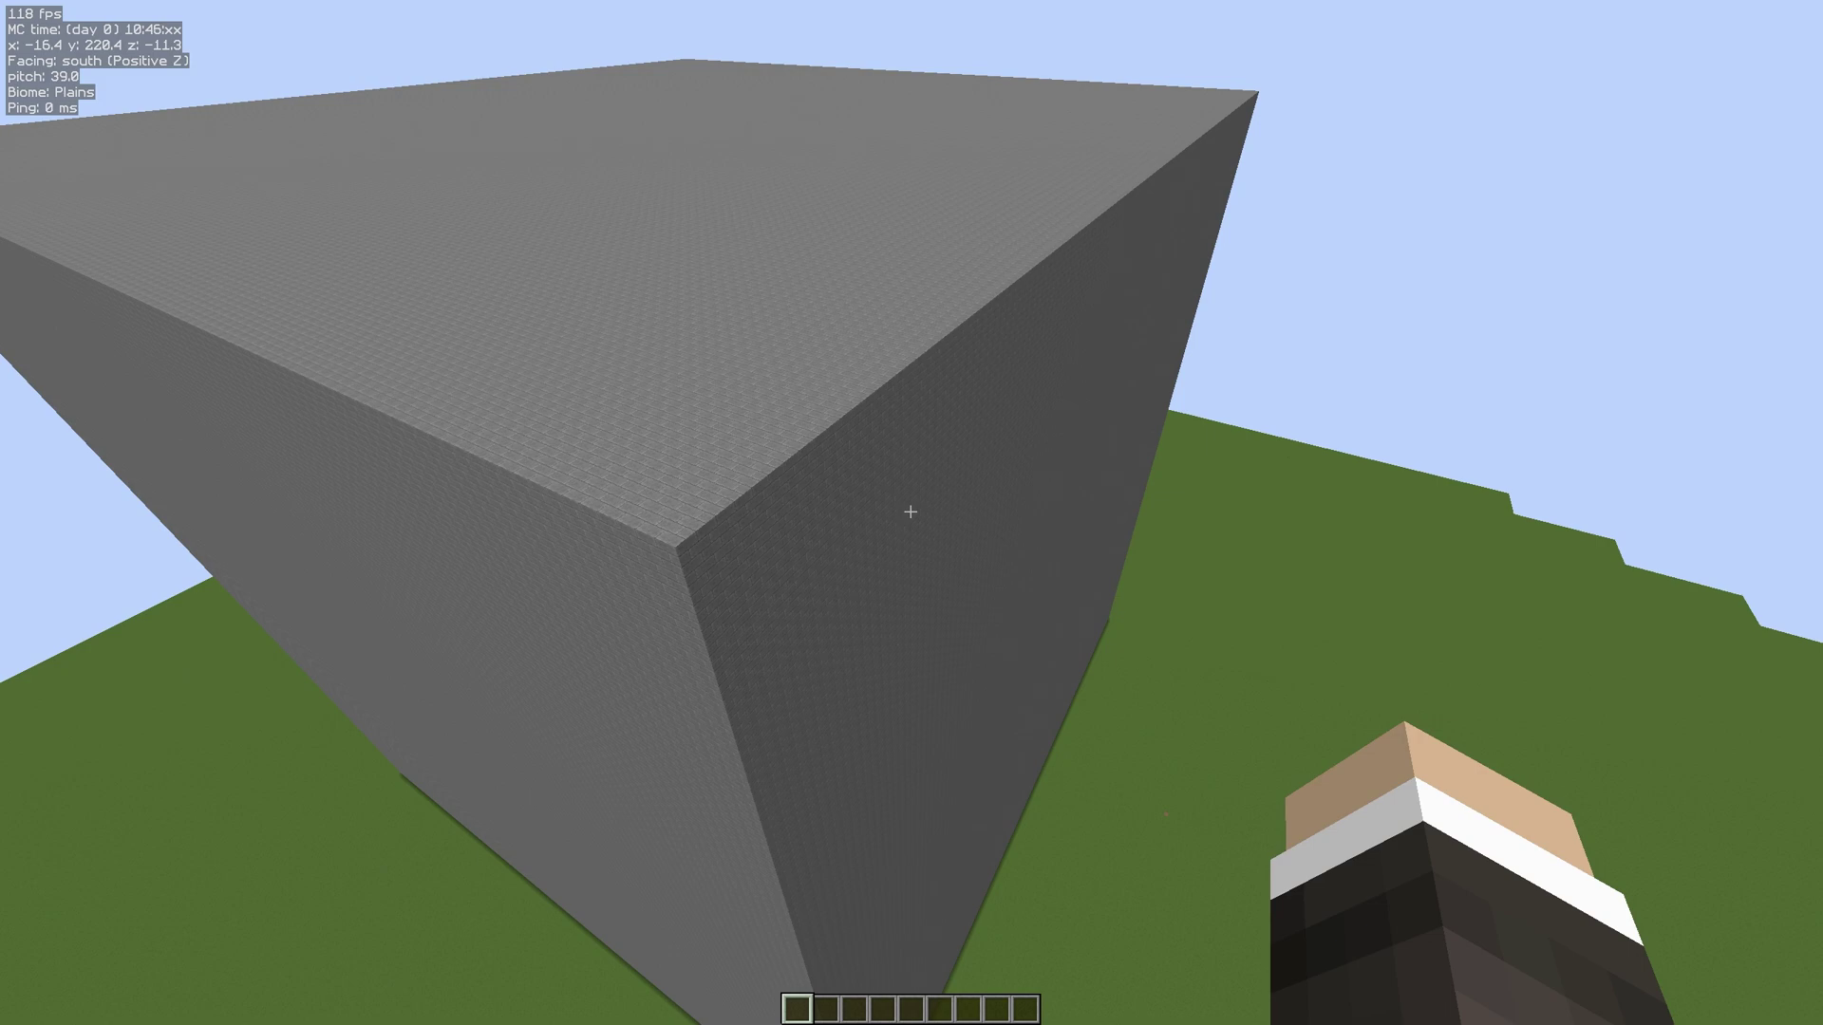
{"action": "key", "text": "s"}
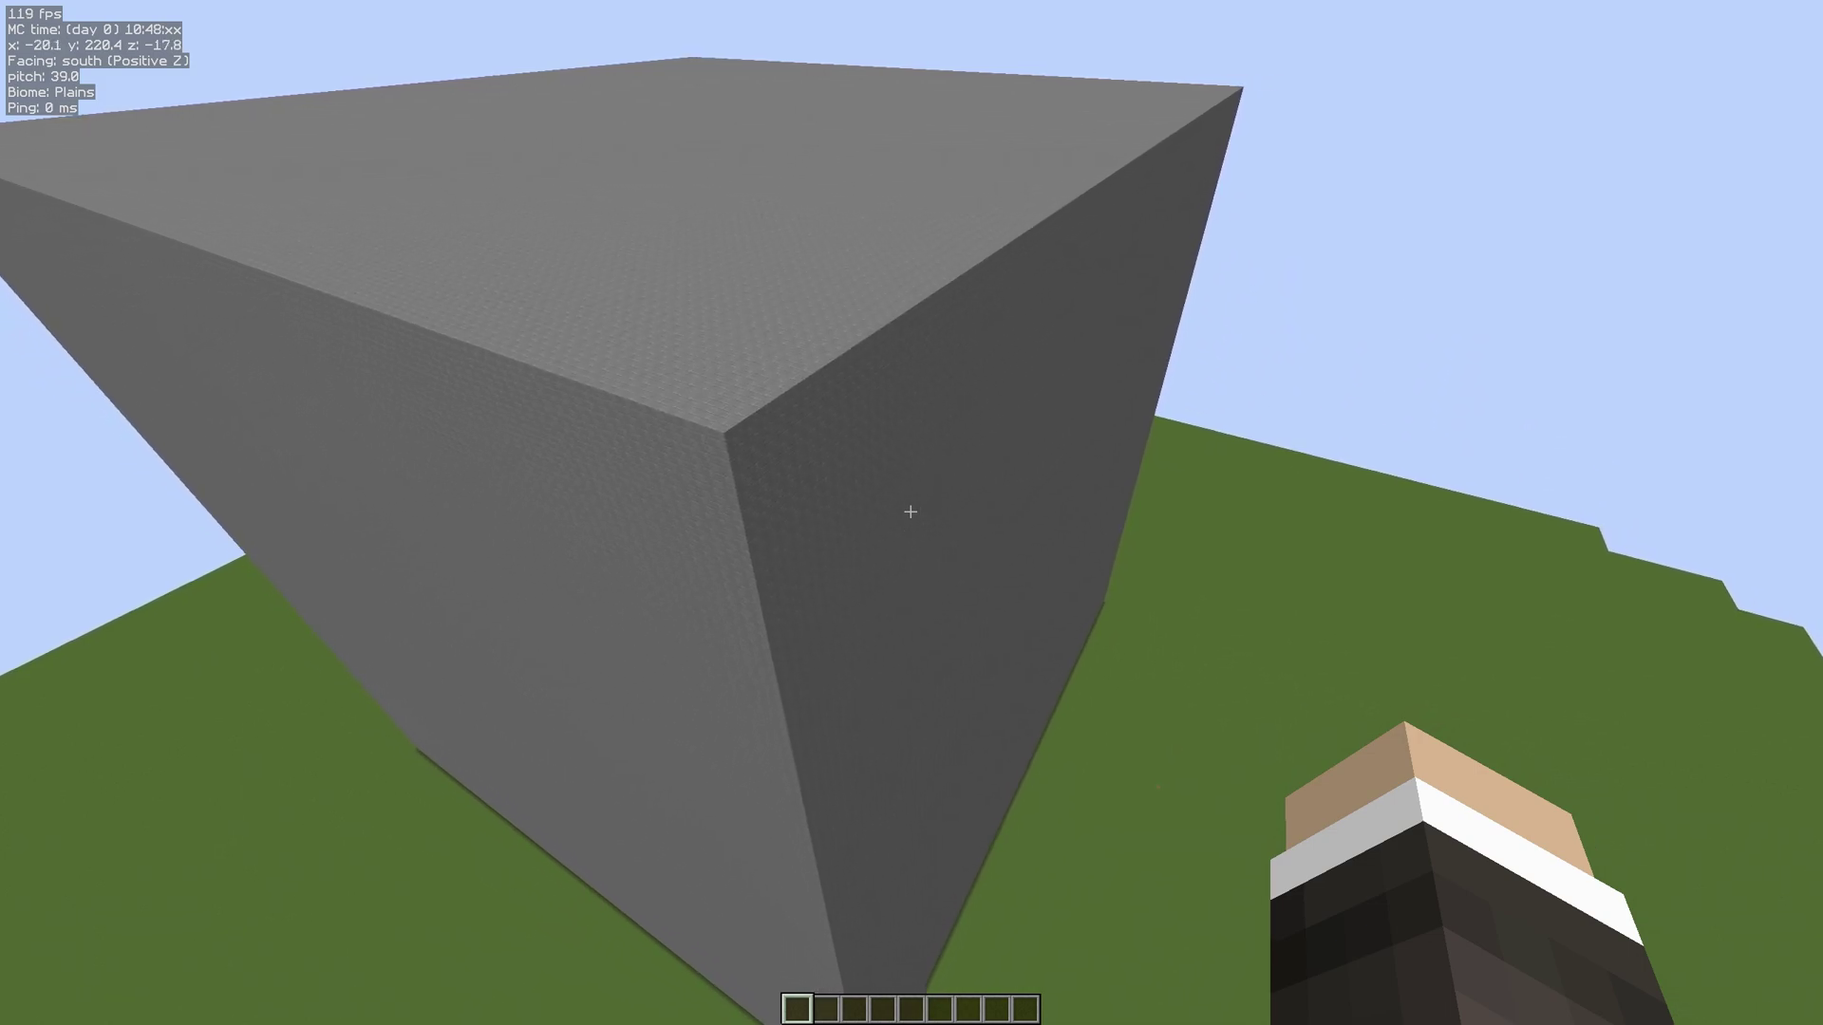